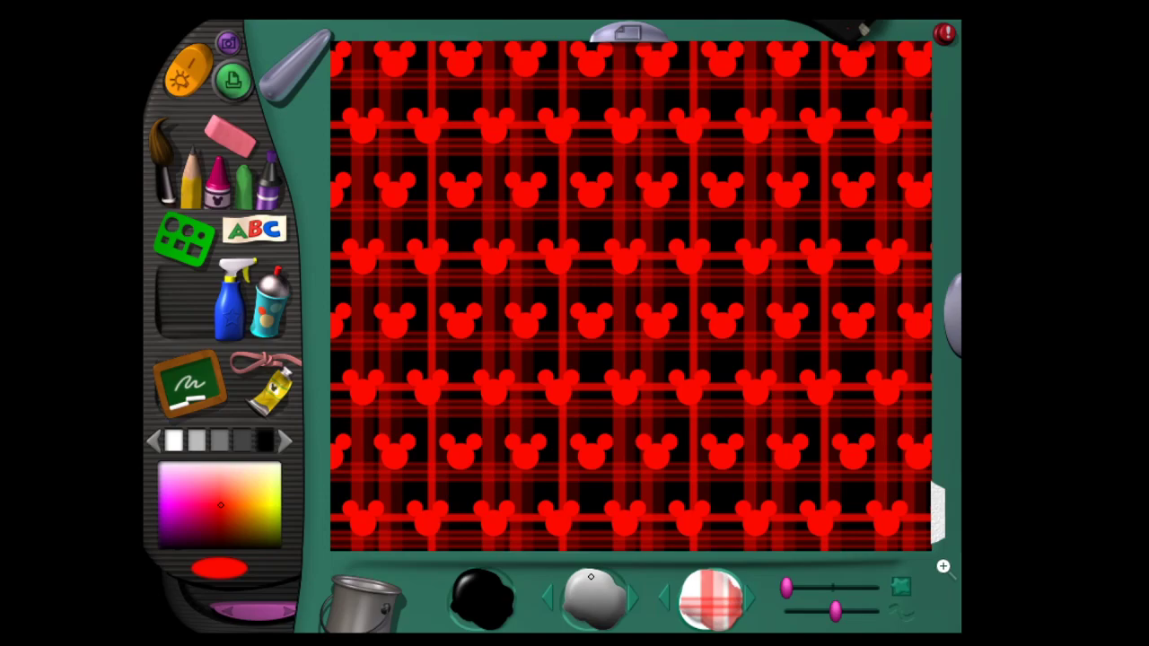
- Clear the red Mickey-pattern picture from the canvas and set up the pencil in black
left_click(269, 90)
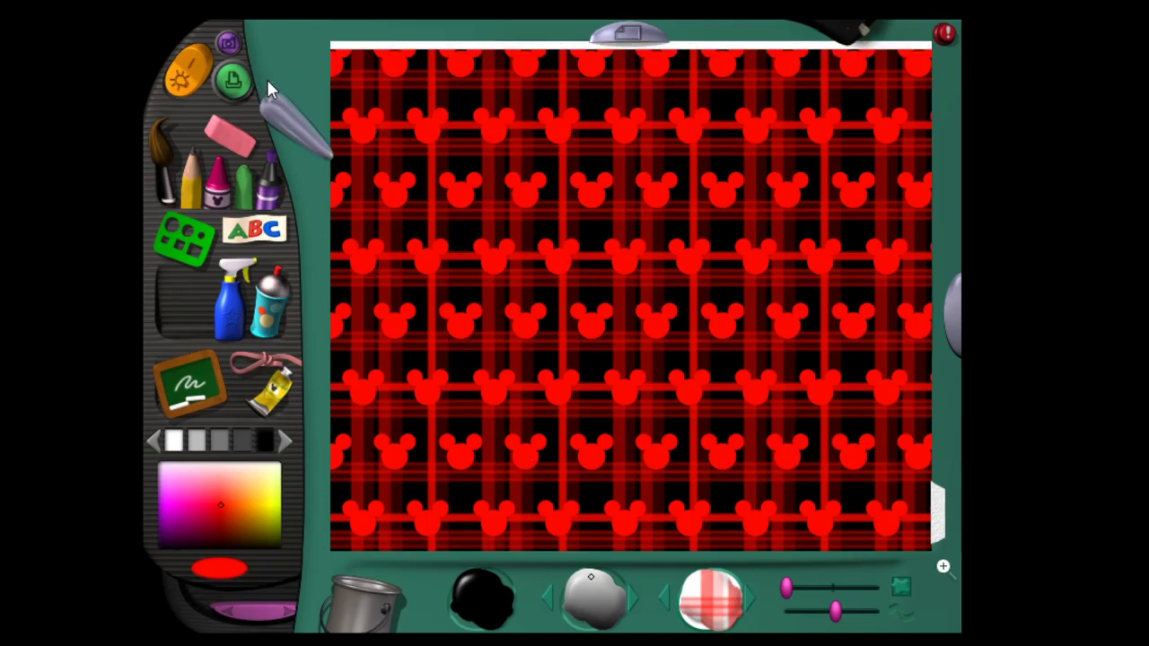
left_click(190, 195)
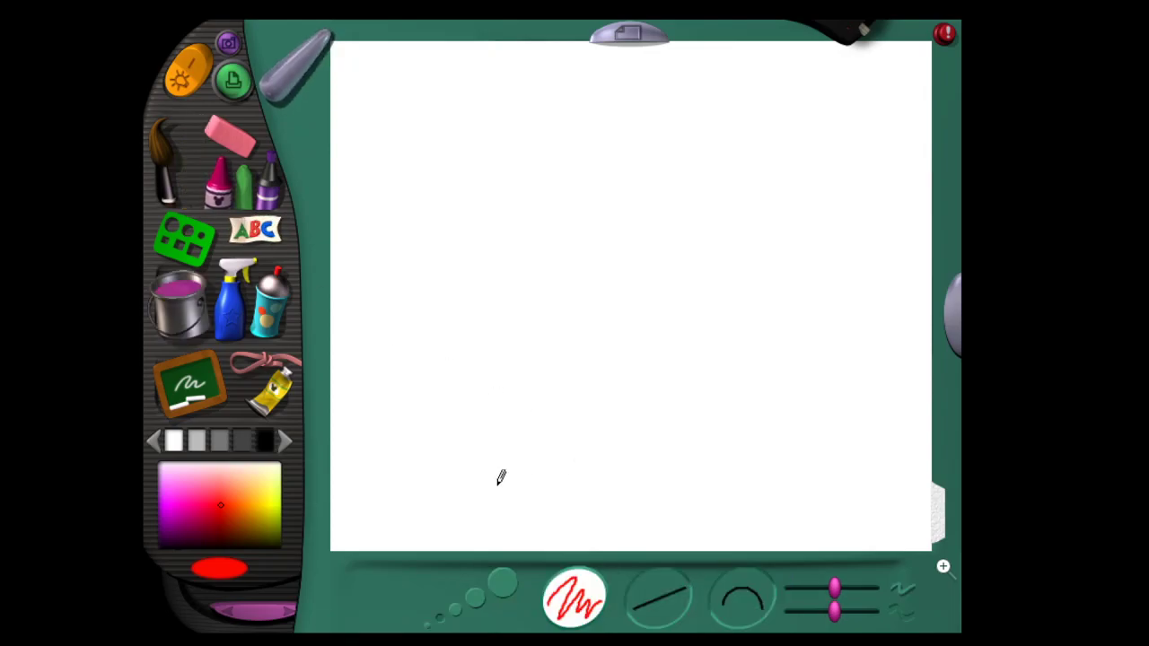
left_click(261, 440)
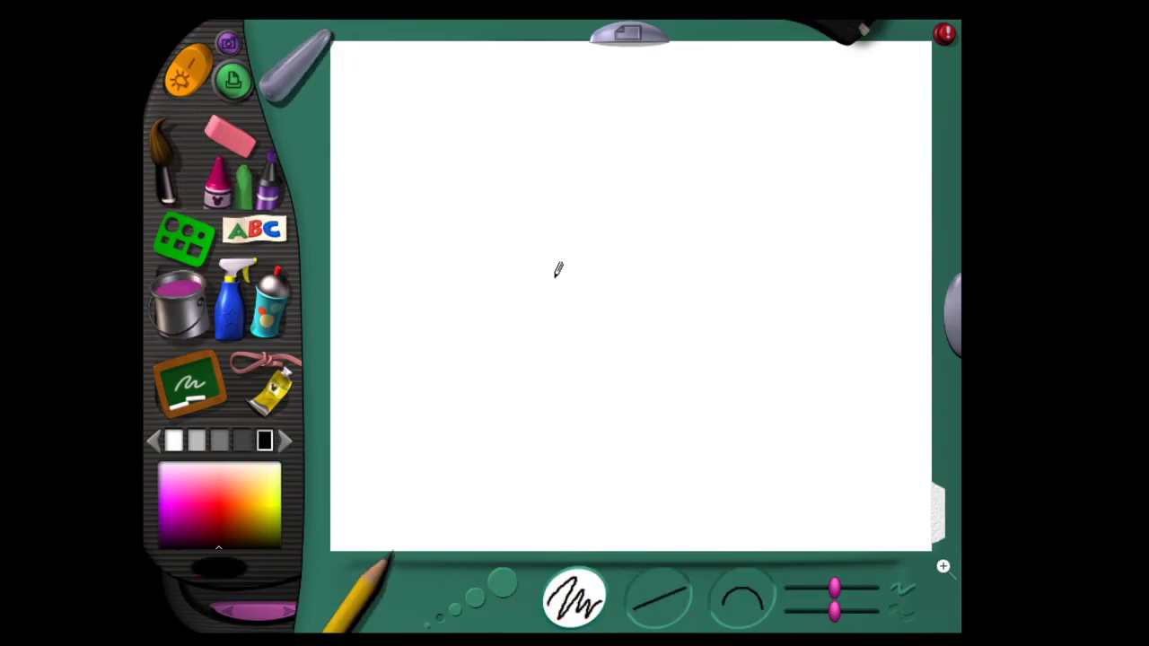
mouse_move(528, 293)
left_mouse_down()
mouse_move(563, 158)
mouse_move(663, 201)
mouse_move(617, 286)
mouse_move(526, 298)
mouse_move(514, 287)
mouse_move(510, 404)
mouse_move(653, 381)
left_mouse_up()
left_click_drag(650, 260, 661, 364)
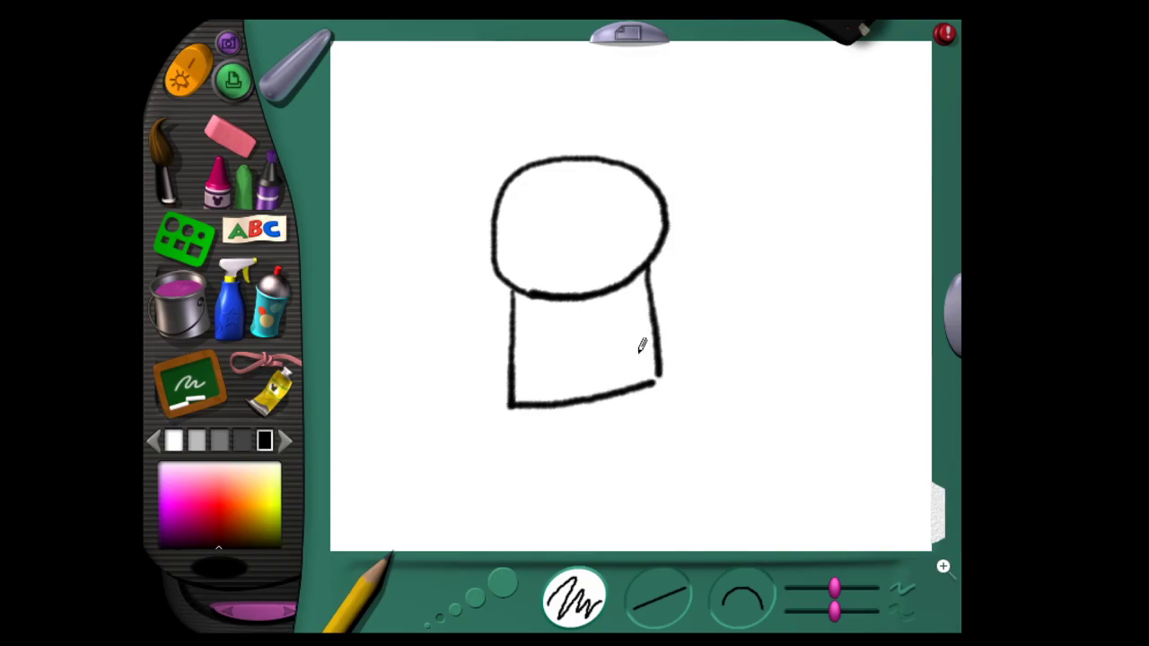
mouse_move(653, 283)
left_mouse_down()
mouse_move(691, 280)
mouse_move(688, 315)
mouse_move(662, 323)
left_mouse_up()
mouse_move(697, 279)
left_mouse_down()
mouse_move(714, 187)
mouse_move(701, 169)
mouse_move(713, 192)
left_mouse_up()
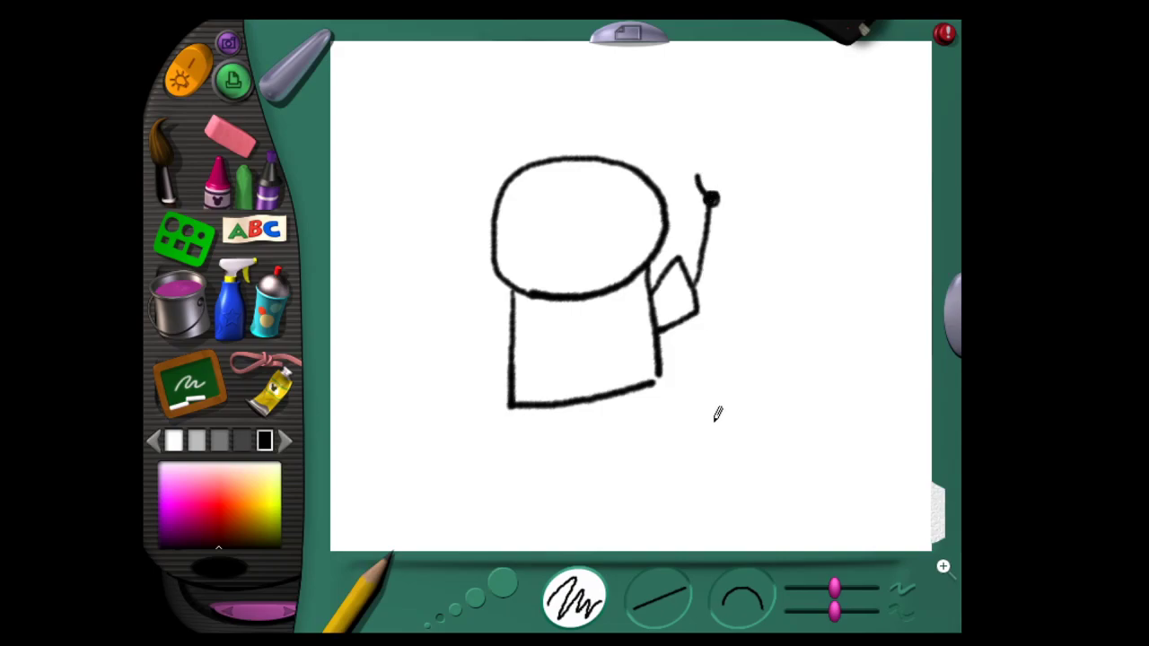
key("ctrl+n")
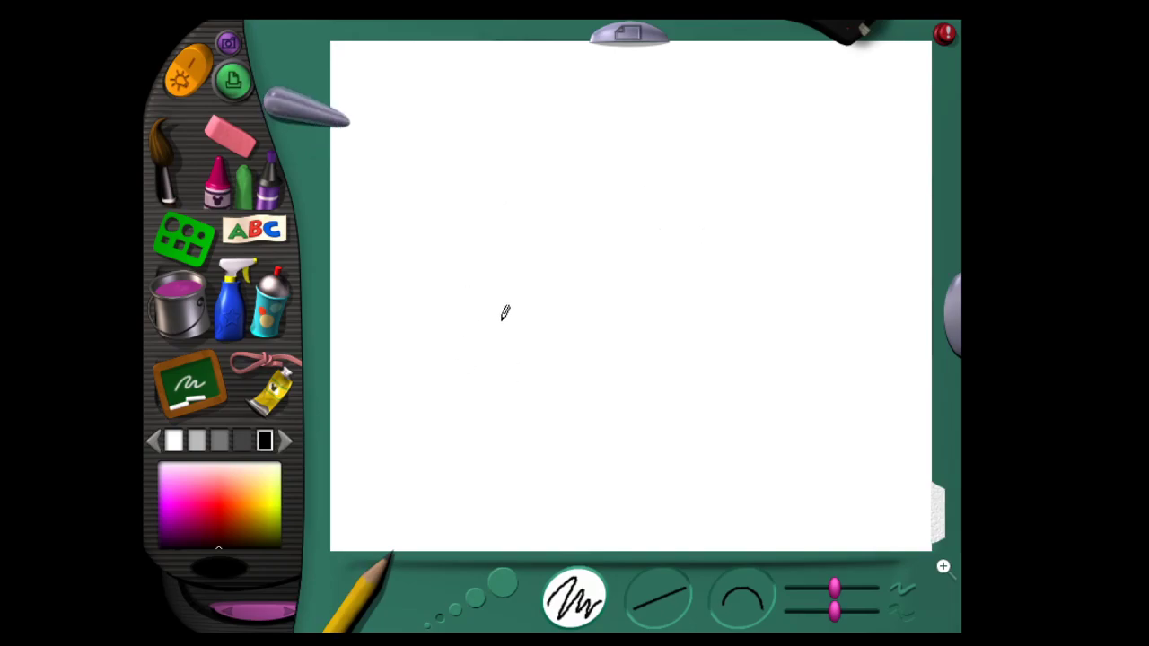
- Draw a black outline of a boy's round head, rectangular torso and raised arm with a pointing finger
mouse_move(564, 194)
left_mouse_down()
mouse_move(503, 218)
mouse_move(492, 287)
mouse_move(560, 319)
mouse_move(609, 274)
mouse_move(603, 221)
mouse_move(563, 197)
left_mouse_up()
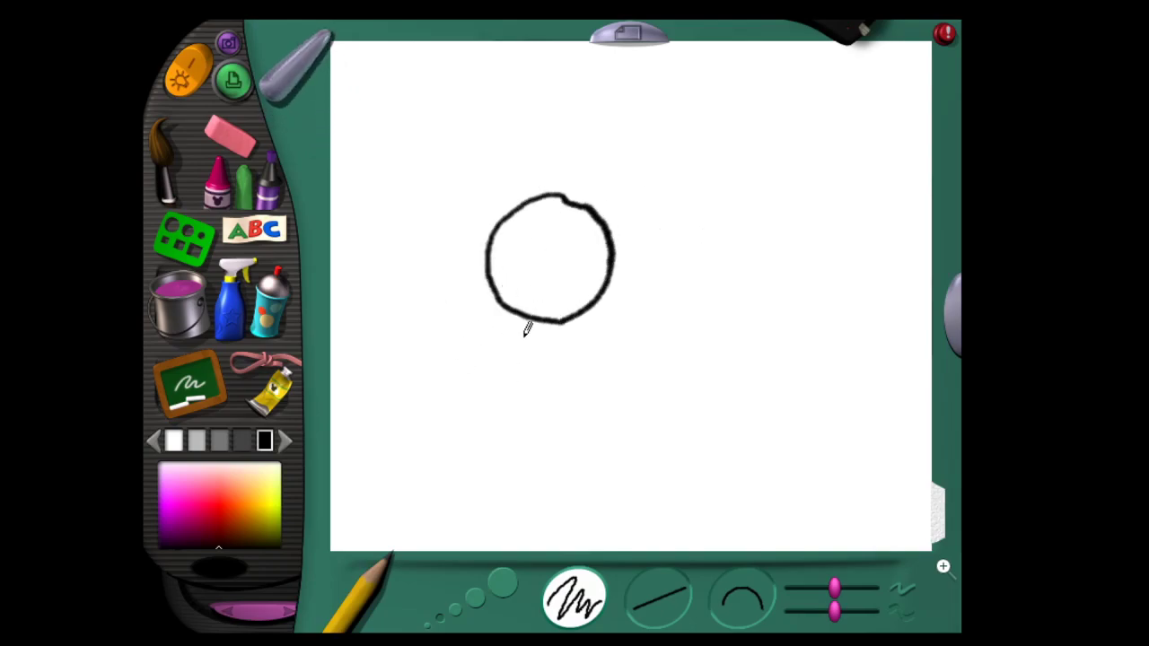
mouse_move(516, 310)
left_mouse_down()
mouse_move(510, 401)
mouse_move(600, 399)
left_mouse_up()
left_click_drag(600, 300, 610, 368)
mouse_move(603, 319)
left_mouse_down()
mouse_move(623, 317)
mouse_move(607, 328)
mouse_move(633, 233)
left_mouse_up()
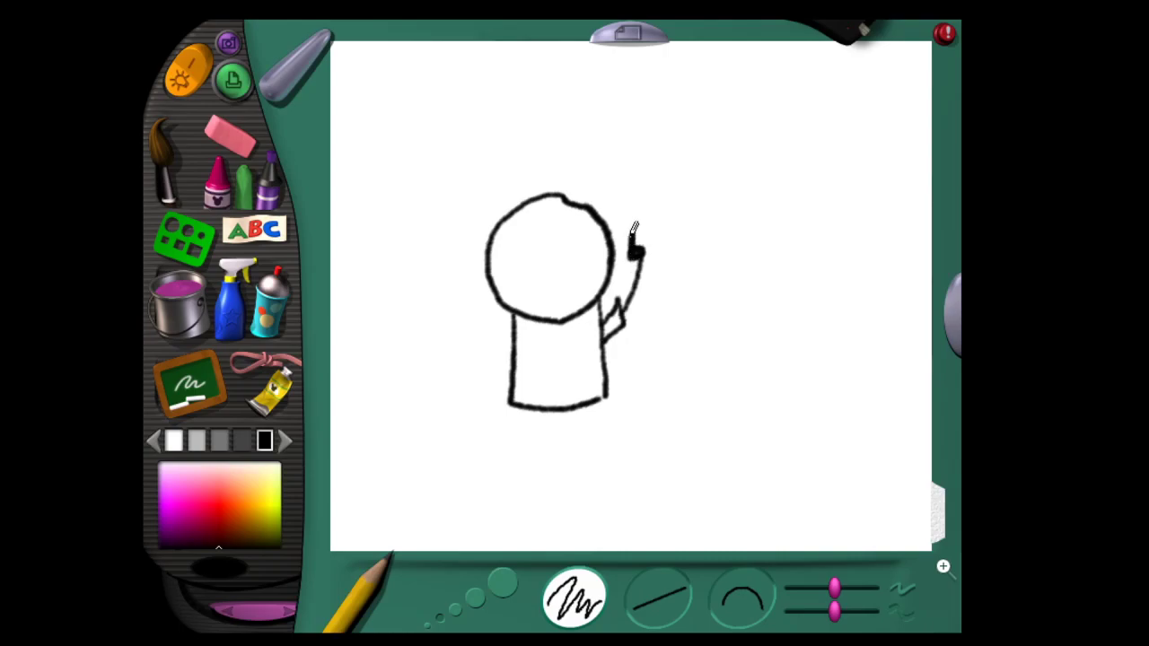
- Add two outlined legs, a lowered arm with sleeve and spread fingers, and solid black shoes to the figure
mouse_move(510, 402)
left_mouse_down()
mouse_move(514, 499)
mouse_move(571, 492)
left_mouse_up()
mouse_move(566, 409)
left_mouse_down()
mouse_move(579, 491)
mouse_move(625, 474)
left_mouse_up()
mouse_move(611, 396)
left_mouse_down()
mouse_move(613, 386)
mouse_move(625, 468)
left_mouse_up()
mouse_move(507, 308)
left_mouse_down()
mouse_move(497, 353)
mouse_move(519, 358)
mouse_move(523, 396)
mouse_move(501, 363)
mouse_move(526, 401)
left_mouse_up()
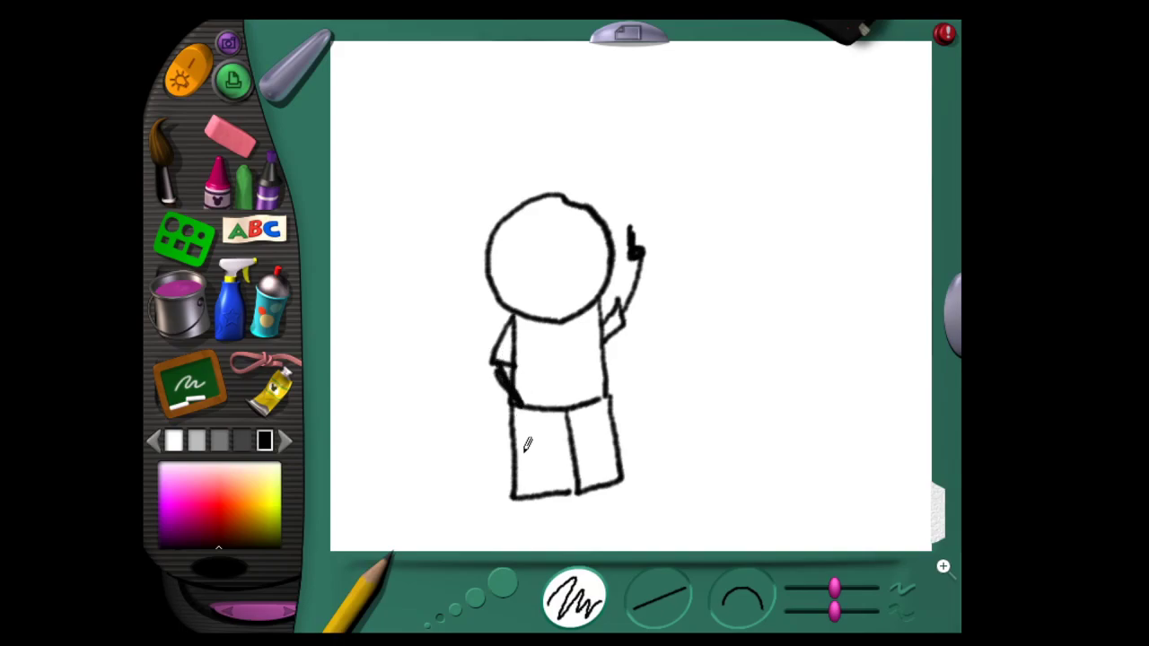
key("ctrl+z")
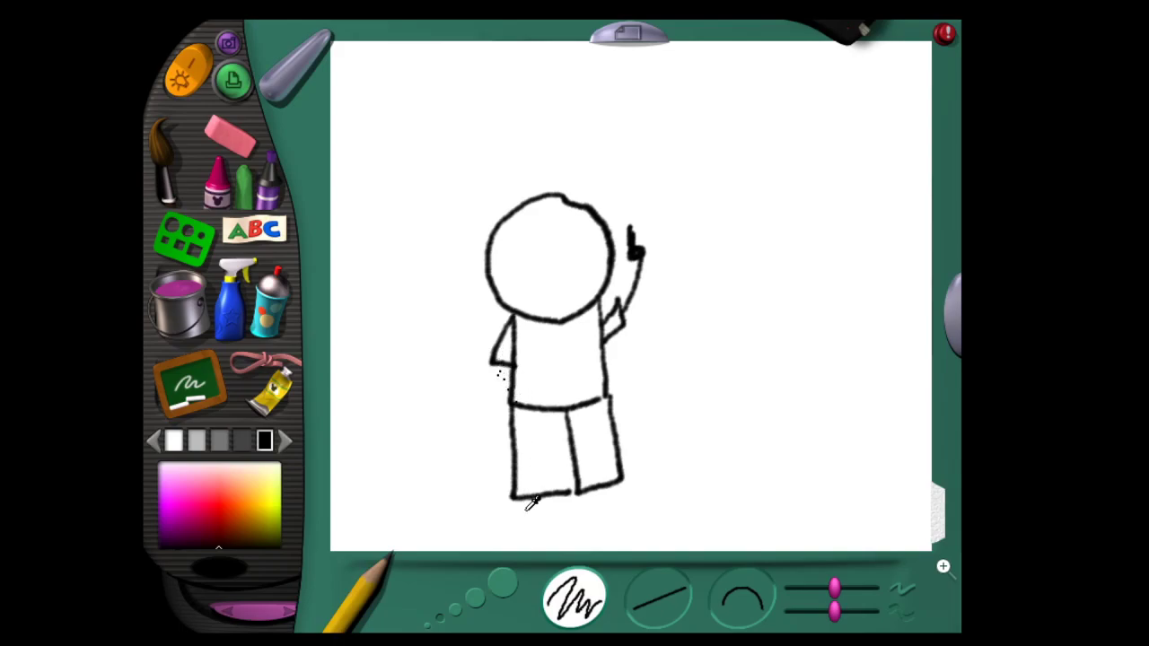
mouse_move(502, 359)
left_mouse_down()
mouse_move(486, 433)
mouse_move(499, 410)
mouse_move(500, 437)
left_mouse_up()
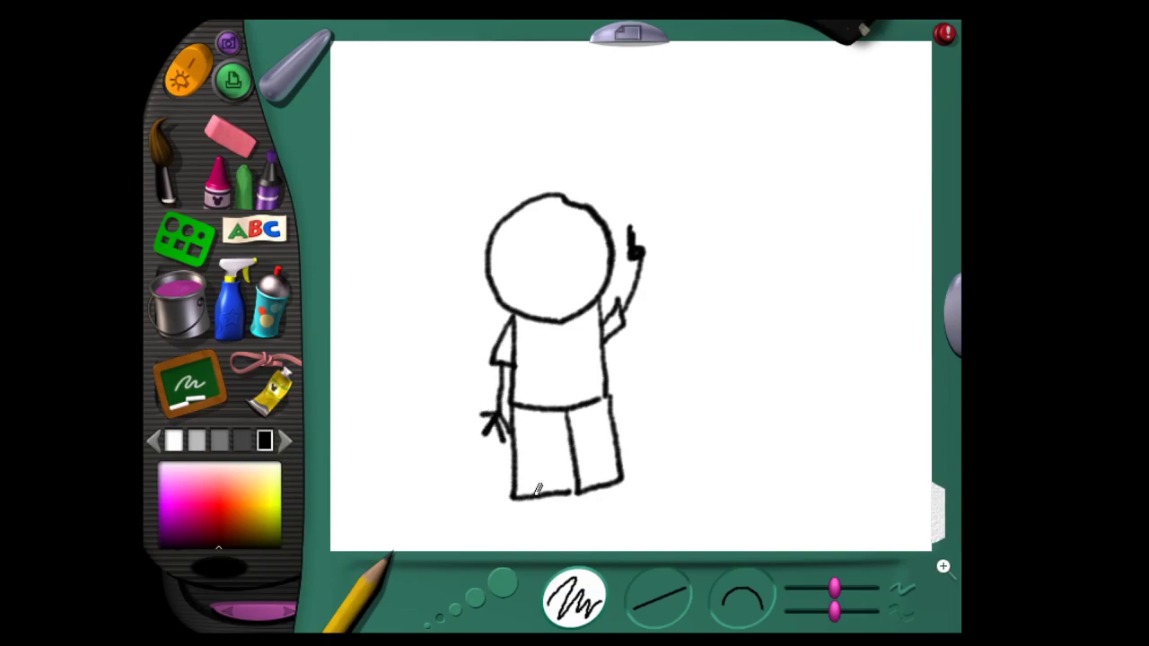
mouse_move(528, 486)
left_mouse_down()
mouse_move(583, 491)
mouse_move(518, 501)
mouse_move(578, 492)
mouse_move(520, 499)
mouse_move(597, 473)
mouse_move(629, 477)
mouse_move(578, 496)
mouse_move(619, 489)
left_mouse_up()
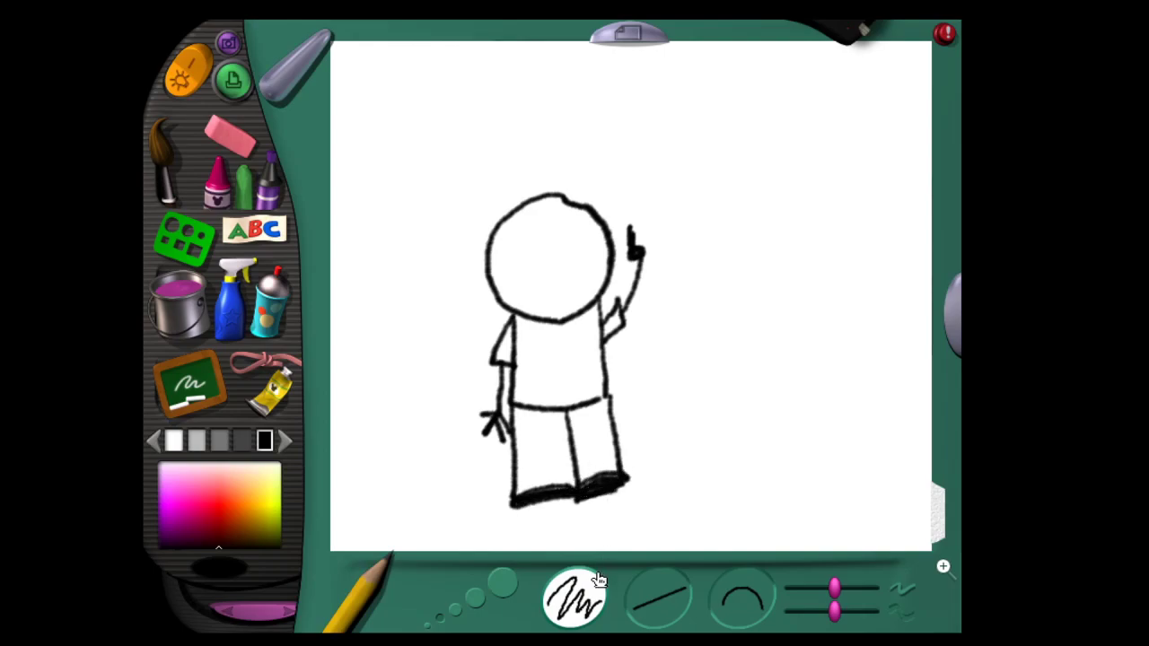
- Draw spiky brown hair with hanging bangs on the head and add a short gray streak in the middle
left_click(239, 521)
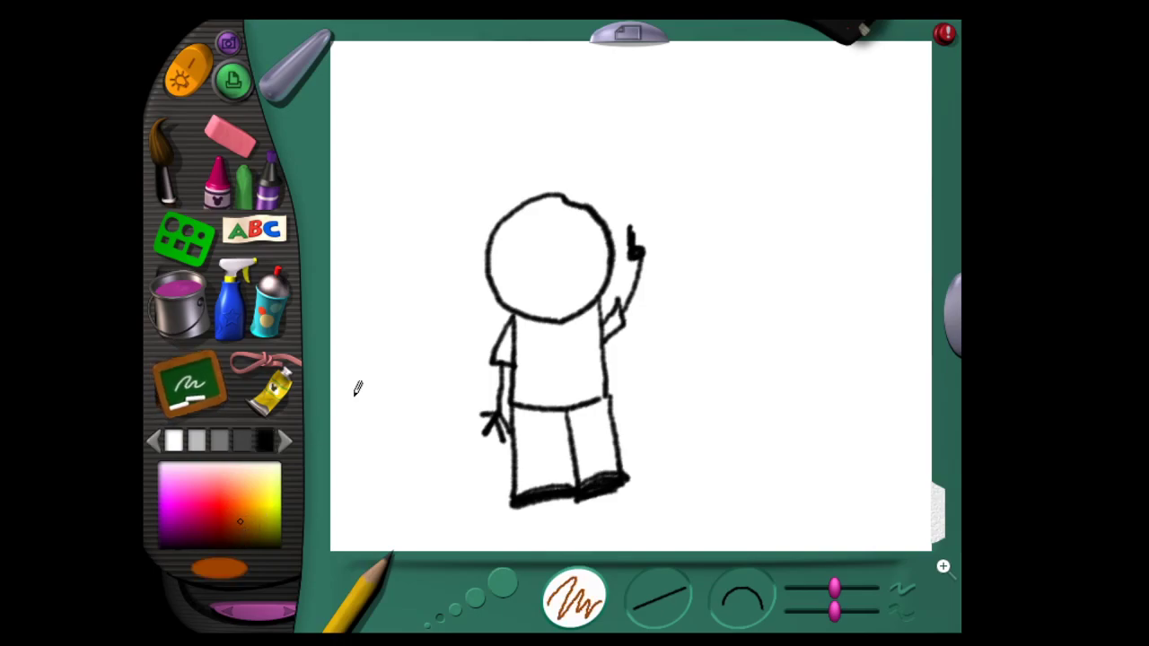
mouse_move(539, 211)
left_mouse_down()
mouse_move(530, 250)
mouse_move(536, 203)
mouse_move(495, 255)
mouse_move(499, 217)
mouse_move(492, 267)
mouse_move(529, 201)
mouse_move(519, 205)
mouse_move(547, 190)
mouse_move(537, 258)
mouse_move(569, 274)
mouse_move(565, 206)
mouse_move(547, 205)
mouse_move(612, 238)
mouse_move(569, 198)
mouse_move(594, 205)
mouse_move(538, 201)
mouse_move(513, 211)
mouse_move(489, 274)
mouse_move(540, 201)
mouse_move(571, 196)
mouse_move(619, 221)
mouse_move(580, 201)
mouse_move(605, 215)
mouse_move(526, 210)
mouse_move(501, 225)
mouse_move(559, 189)
mouse_move(580, 207)
mouse_move(545, 188)
mouse_move(504, 220)
mouse_move(522, 237)
mouse_move(549, 196)
mouse_move(537, 169)
mouse_move(533, 194)
mouse_move(555, 166)
mouse_move(544, 192)
mouse_move(502, 202)
mouse_move(583, 180)
left_mouse_up()
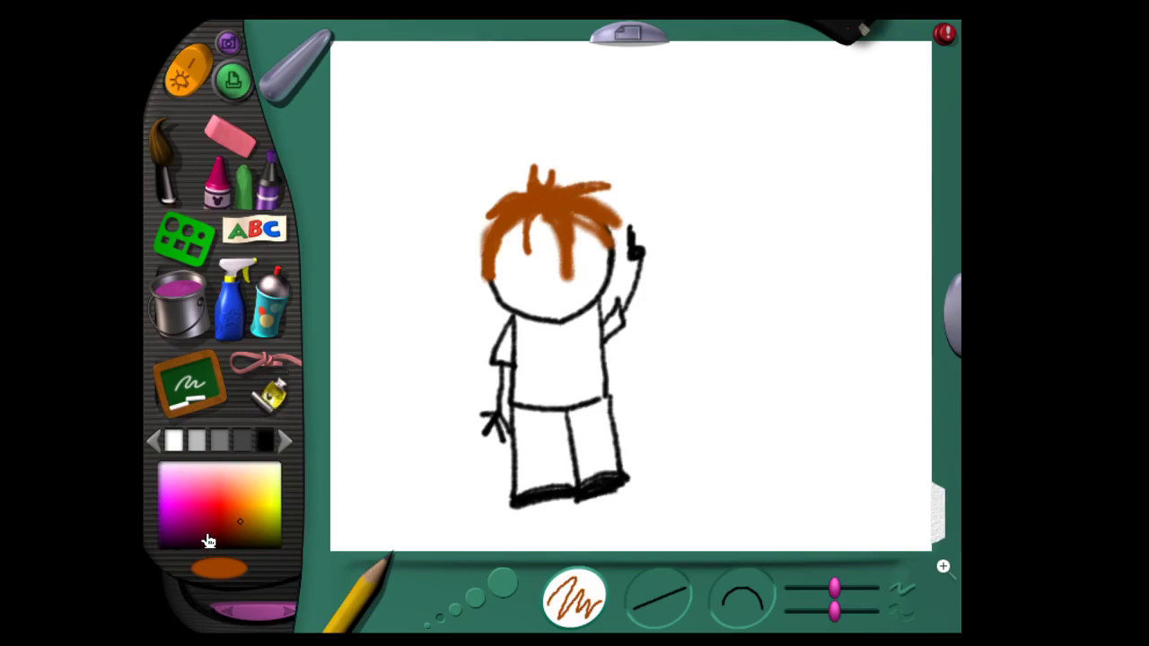
left_click(264, 444)
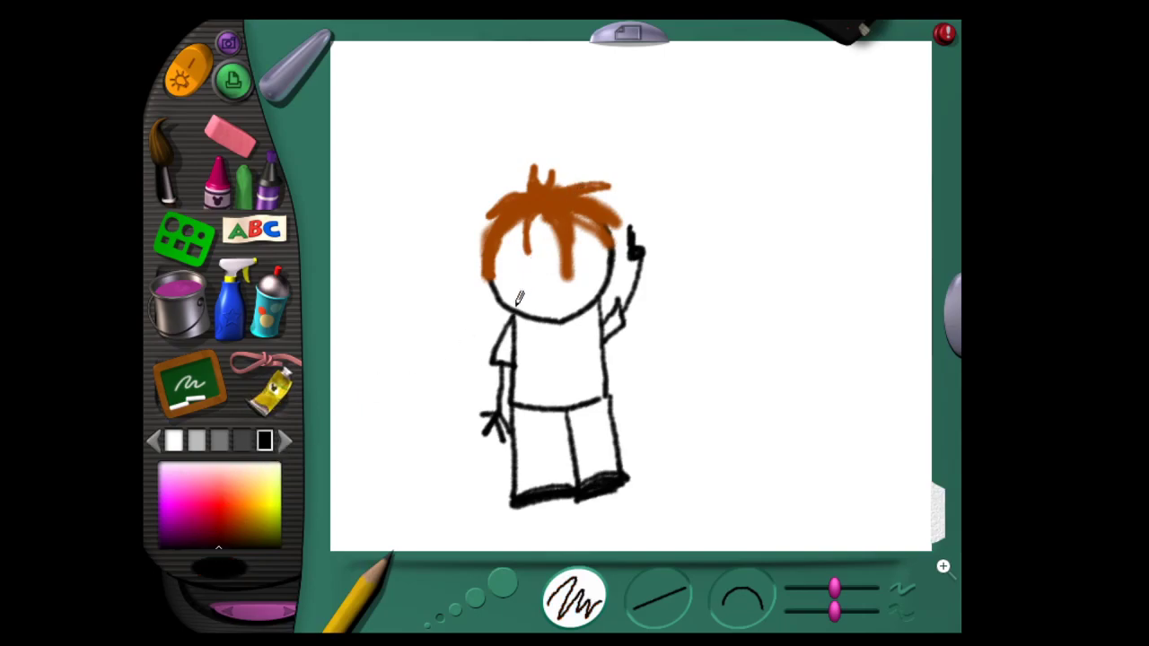
left_click(220, 440)
mouse_move(491, 246)
left_mouse_down()
mouse_move(507, 221)
mouse_move(560, 199)
left_mouse_up()
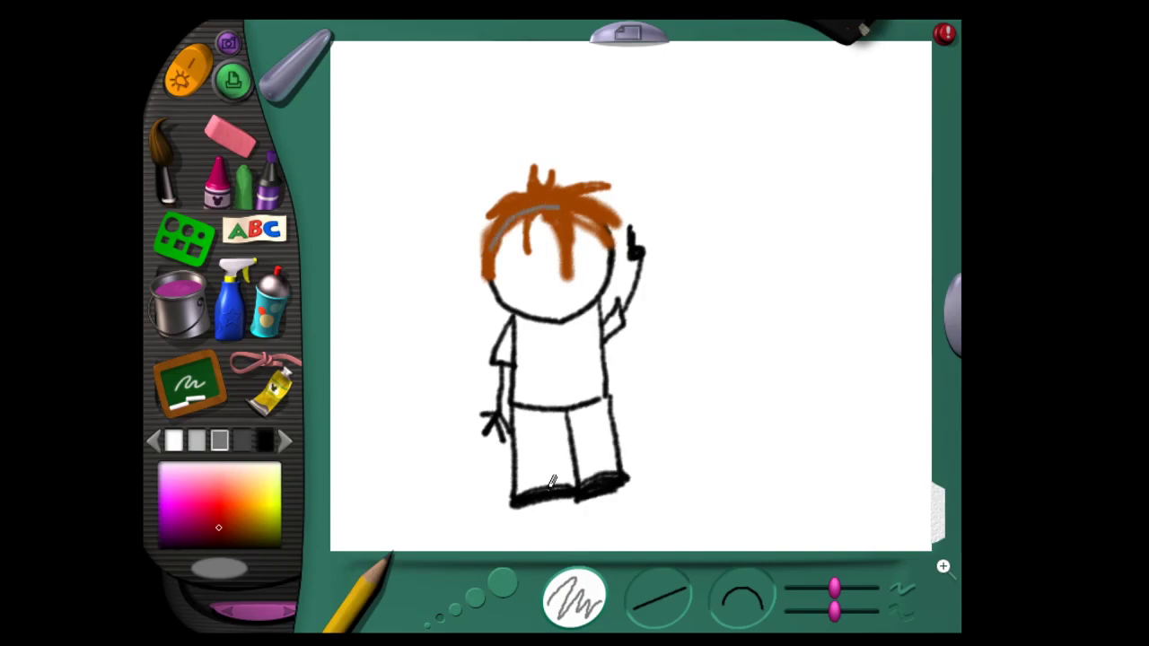
key("ctrl+z")
left_click_drag(545, 199, 563, 255)
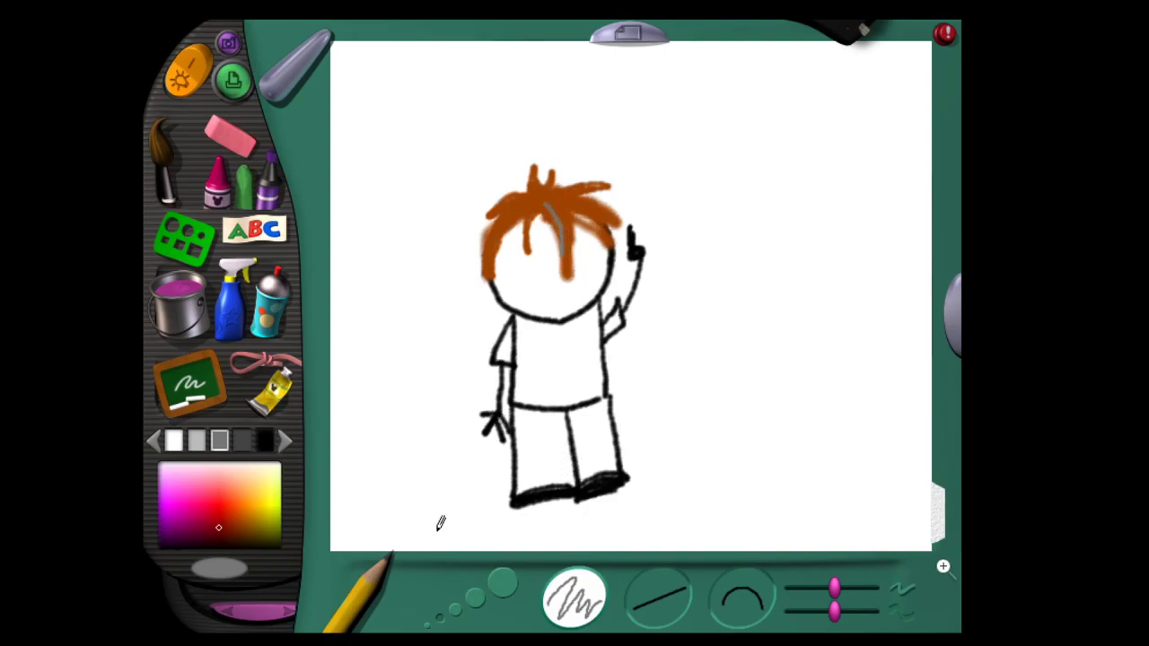
- Draw two black eyes and an open red mouth with a pink tongue and a black outline on the face
left_click(264, 440)
mouse_move(529, 254)
left_mouse_down()
mouse_move(585, 259)
mouse_move(579, 280)
mouse_move(548, 296)
mouse_move(574, 289)
mouse_move(564, 286)
left_mouse_up()
left_click(219, 514)
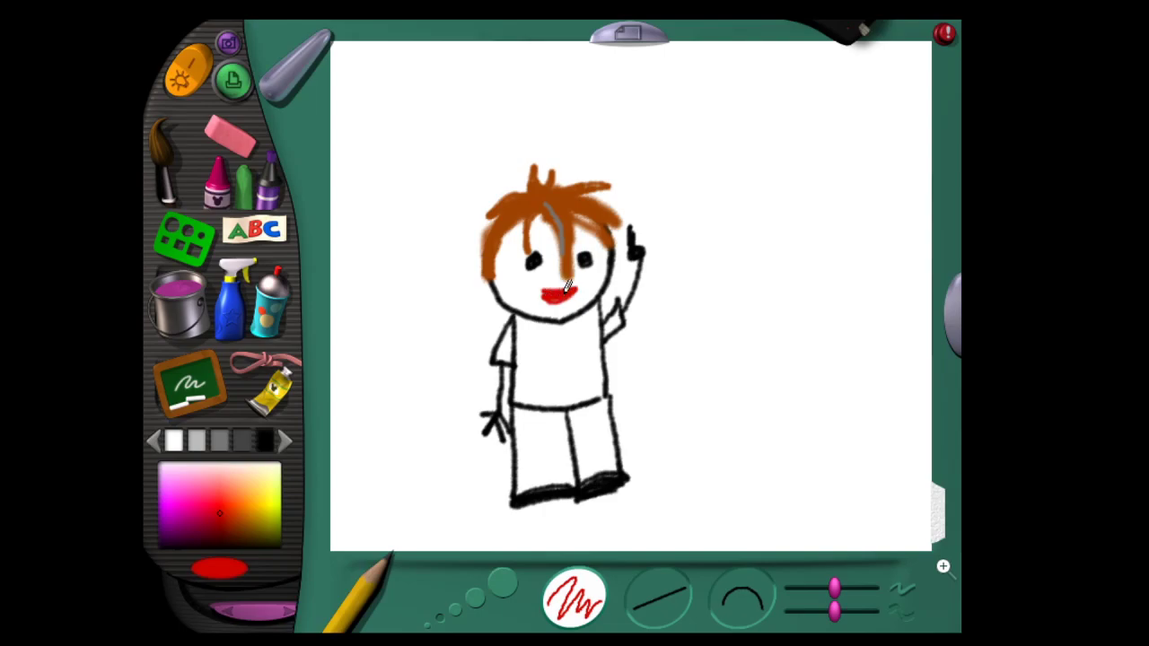
left_click(187, 493)
mouse_move(551, 291)
left_mouse_down()
mouse_move(584, 283)
mouse_move(563, 305)
mouse_move(542, 285)
left_mouse_up()
left_click(265, 440)
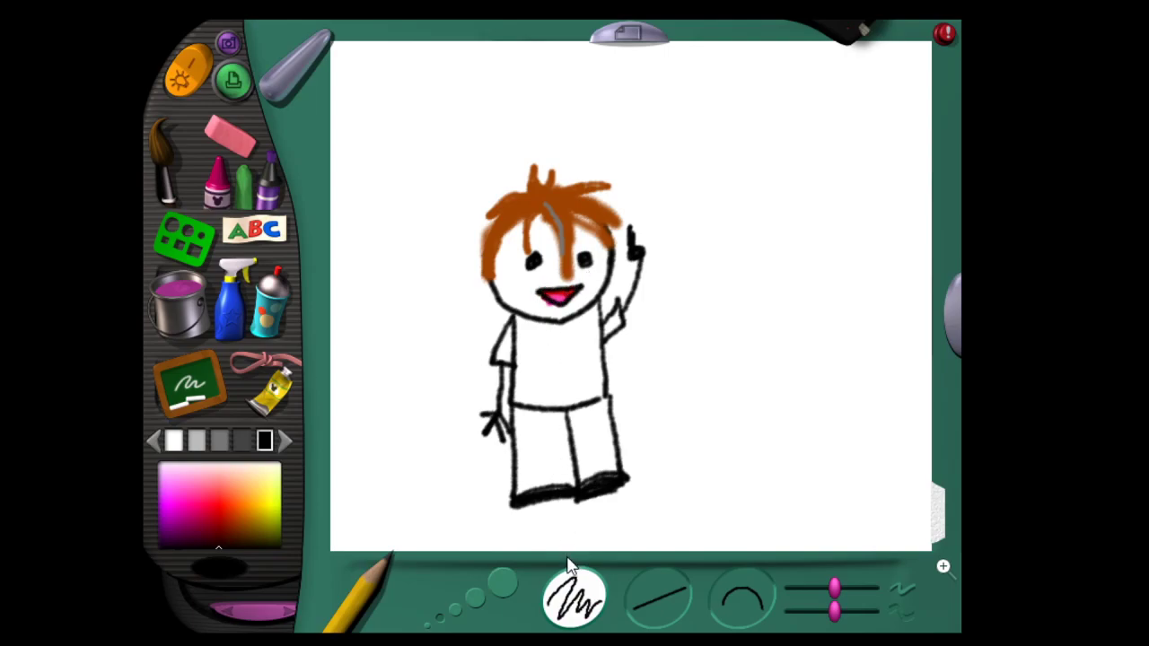
- Switch to the paint bucket and choose a bright purple, shifting the color palette's hue range to reach it
left_click(179, 305)
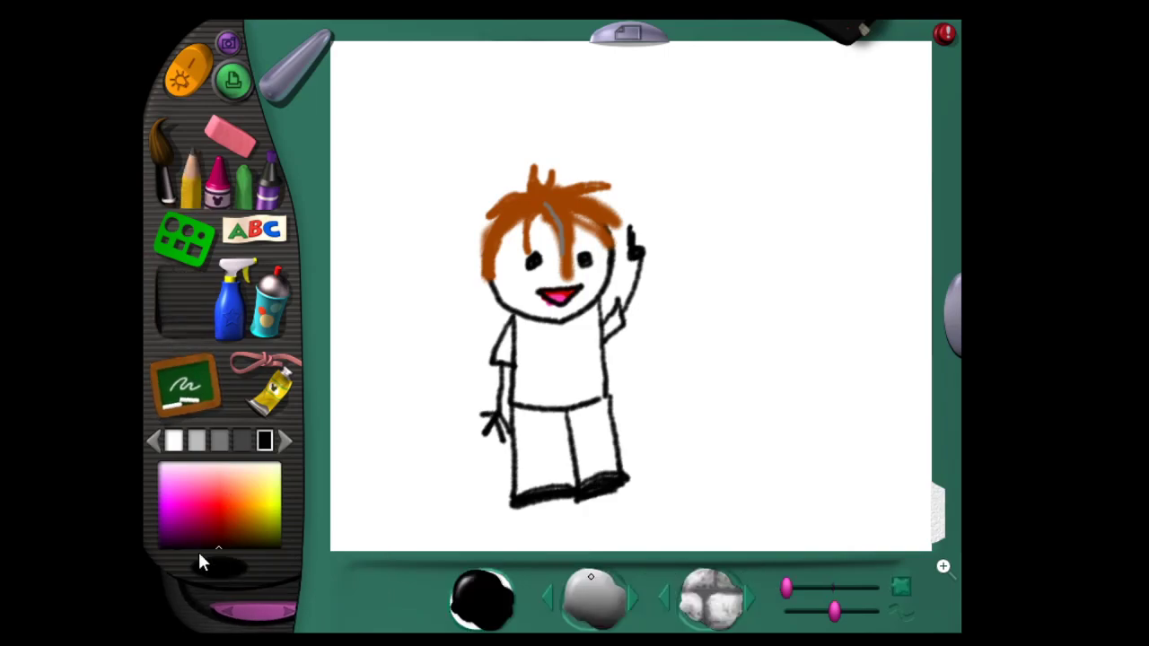
left_click(169, 504)
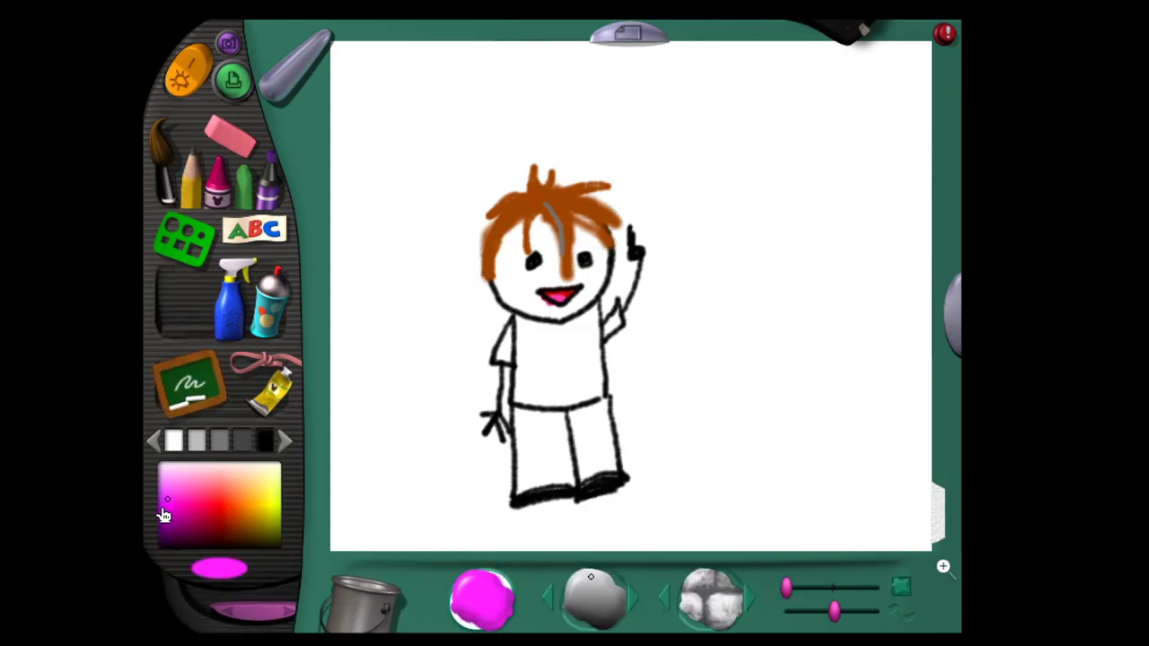
left_click(160, 515)
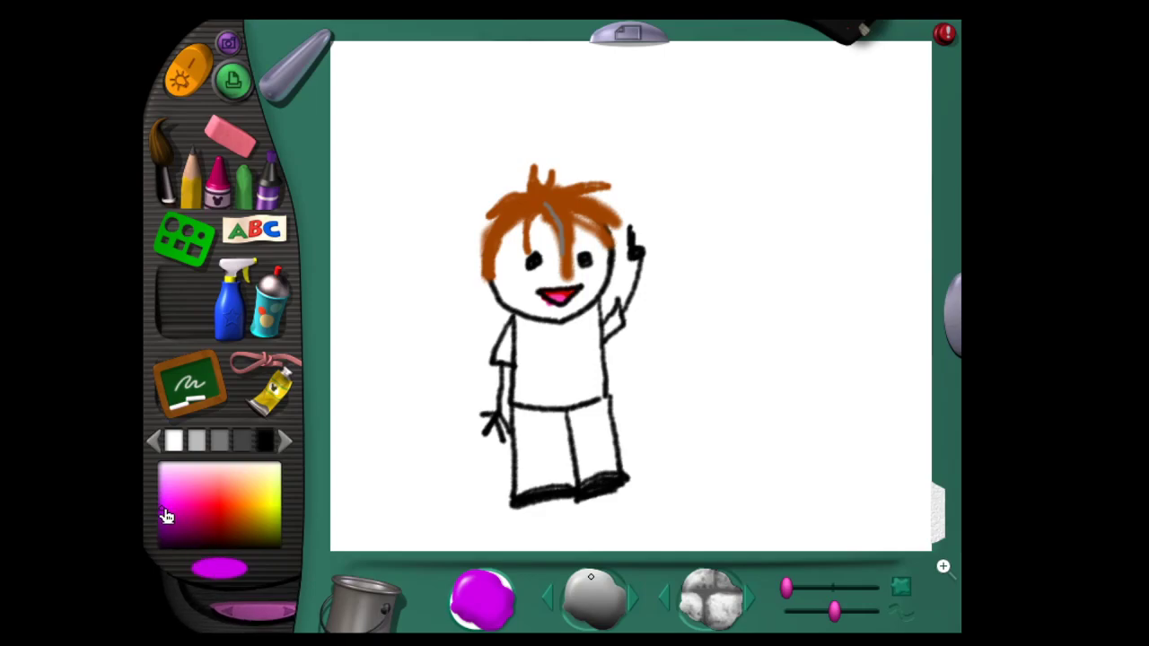
left_click(206, 494)
left_click(162, 508)
left_click(163, 510)
left_click(218, 508)
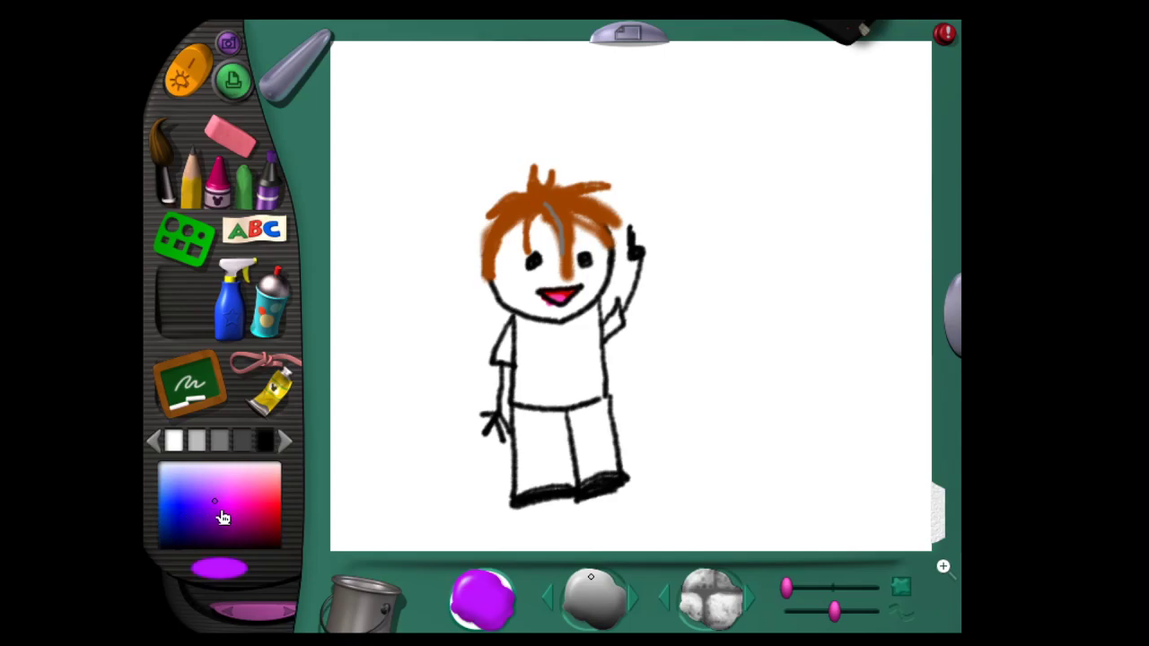
- Color the shirt's torso and both sleeves purple with the pencil, undoing any fill that covers the whole canvas
left_click(562, 368)
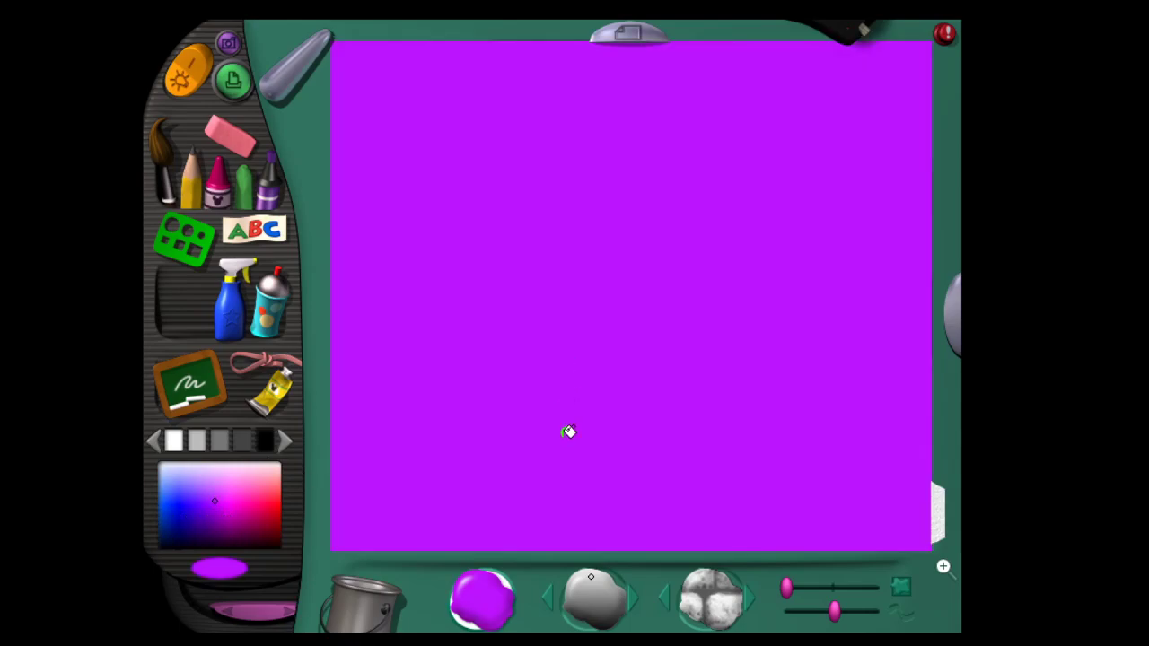
key("ctrl+z")
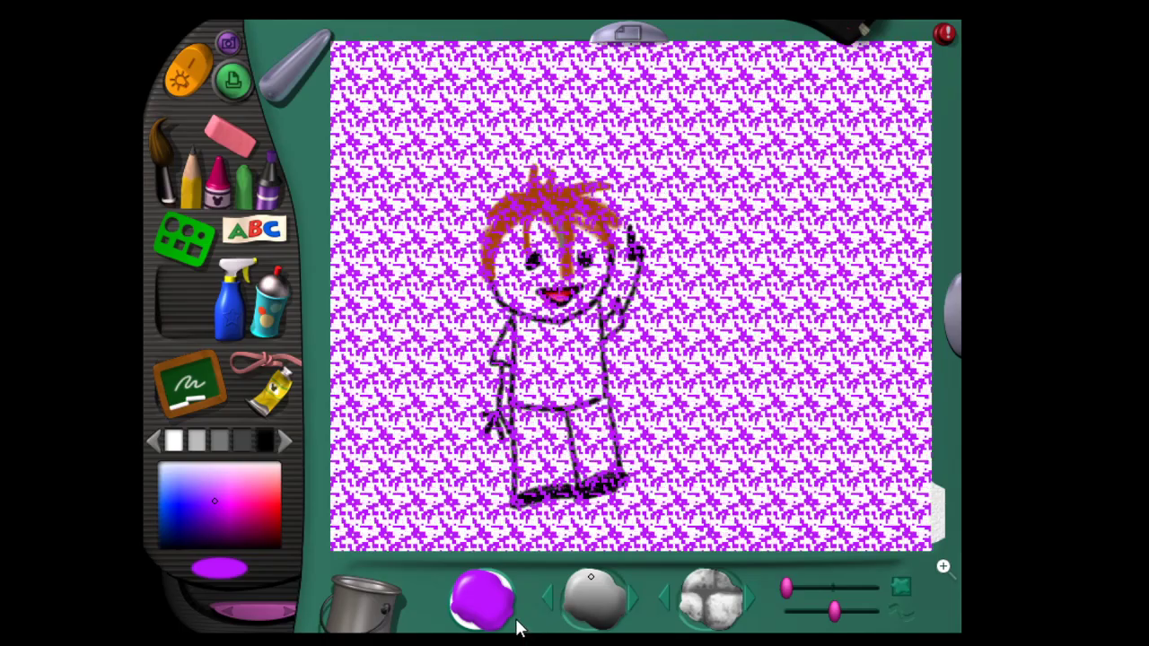
left_click(194, 213)
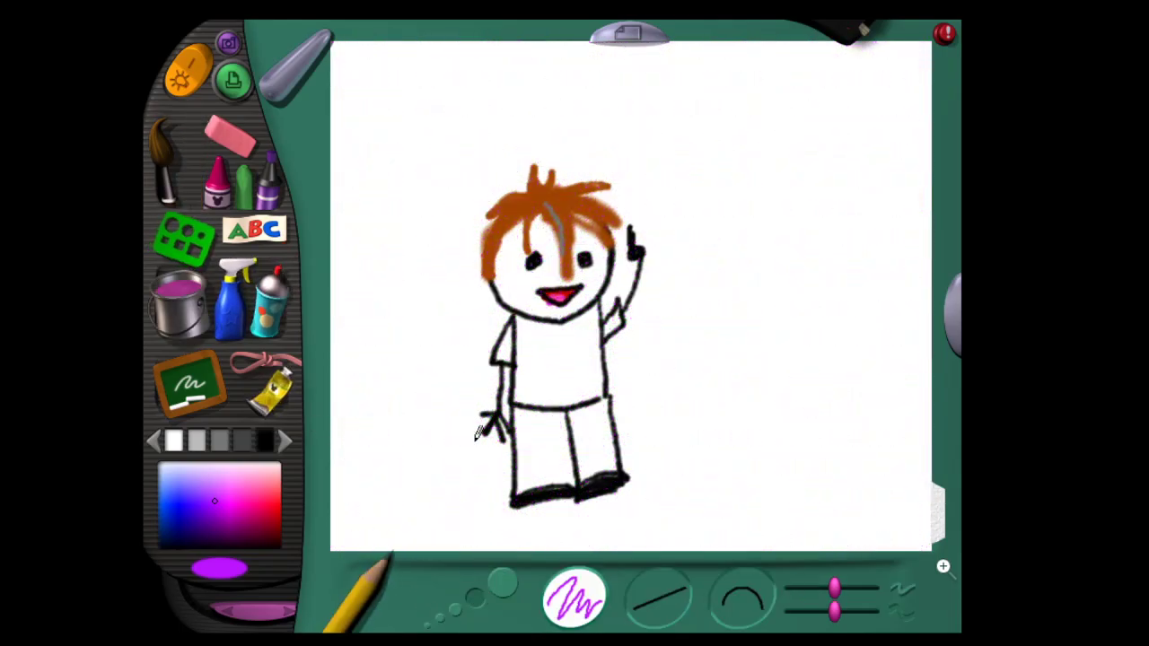
mouse_move(513, 324)
left_mouse_down()
mouse_move(527, 332)
mouse_move(534, 359)
mouse_move(562, 361)
mouse_move(591, 342)
mouse_move(591, 315)
mouse_move(584, 346)
mouse_move(567, 352)
mouse_move(521, 326)
mouse_move(533, 395)
mouse_move(590, 384)
mouse_move(592, 310)
mouse_move(595, 373)
mouse_move(585, 325)
mouse_move(528, 321)
left_mouse_up()
left_click_drag(619, 314, 617, 319)
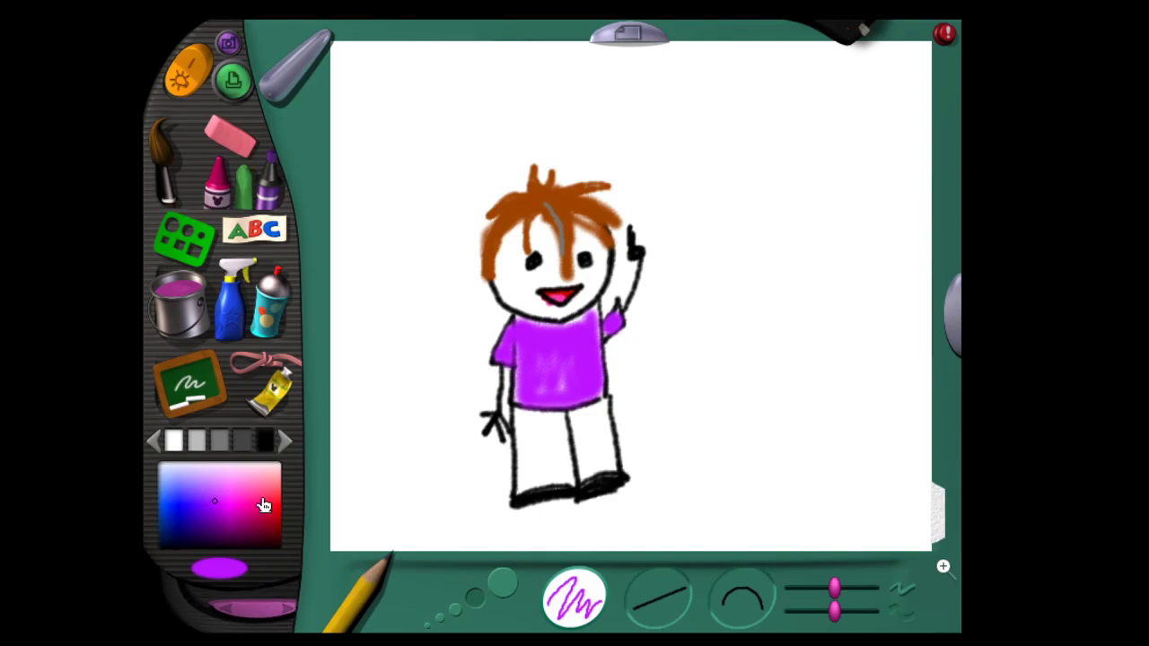
- Color both trouser legs dark gray within their black outlines
left_click(243, 440)
mouse_move(519, 402)
left_mouse_down()
mouse_move(537, 460)
mouse_move(570, 461)
mouse_move(556, 446)
mouse_move(541, 479)
mouse_move(537, 459)
mouse_move(561, 462)
mouse_move(592, 428)
mouse_move(592, 411)
mouse_move(583, 418)
mouse_move(592, 462)
left_mouse_up()
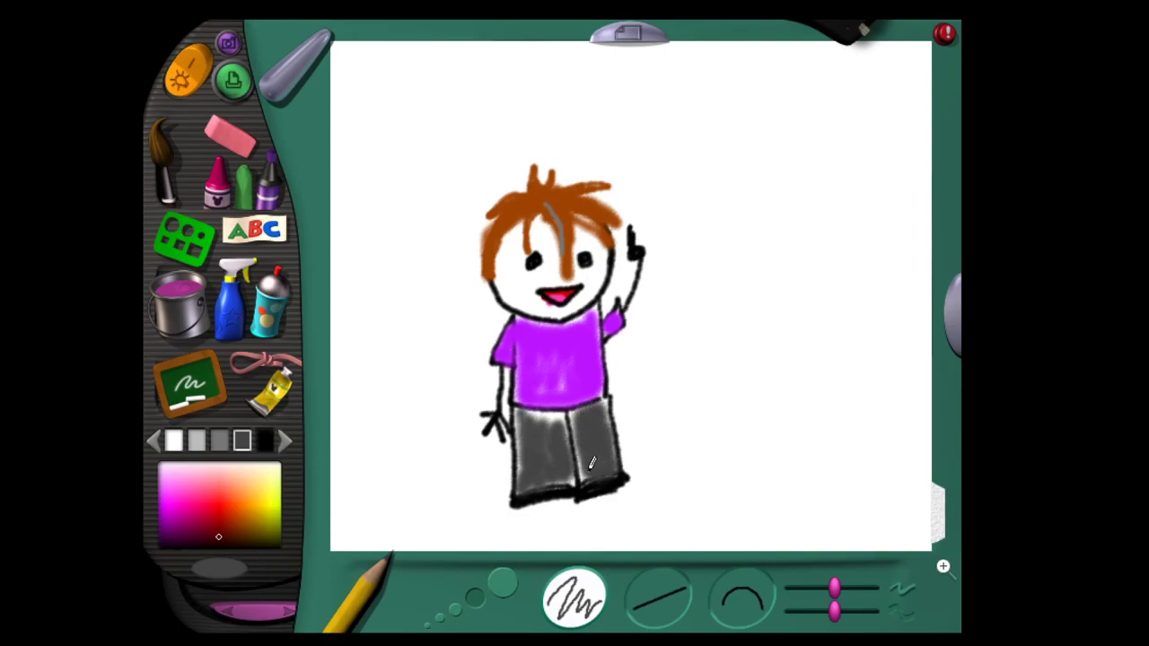
left_click_drag(556, 412, 561, 422)
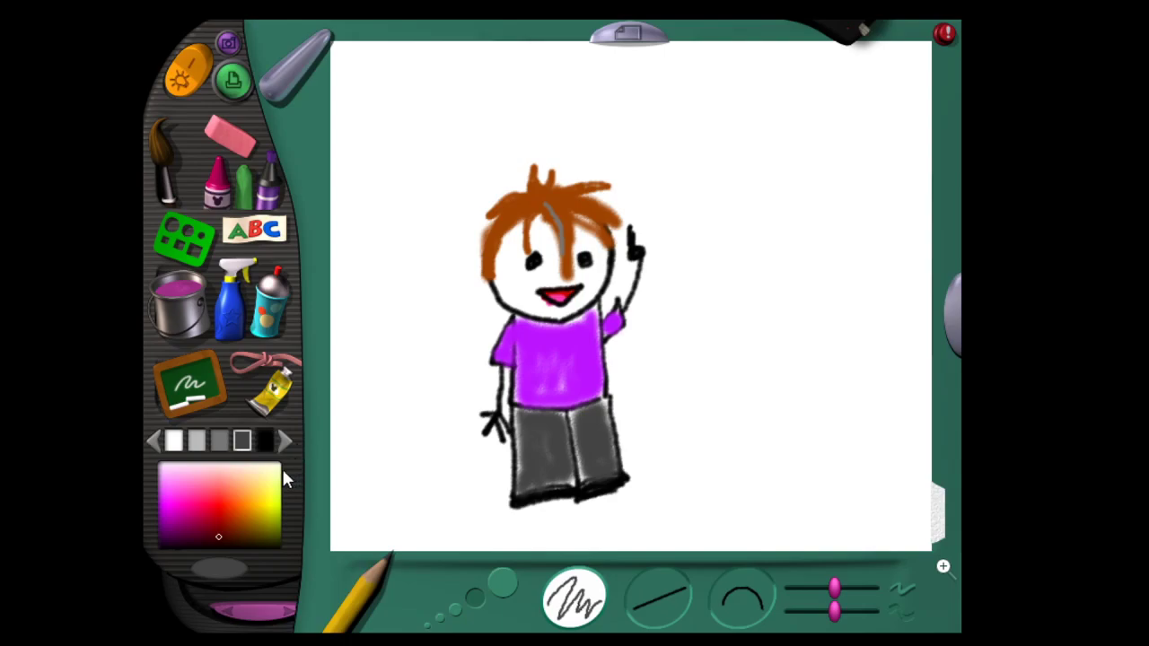
- Draw a small solid orange square beside the figure's feet using a thick pencil tip
left_click(265, 439)
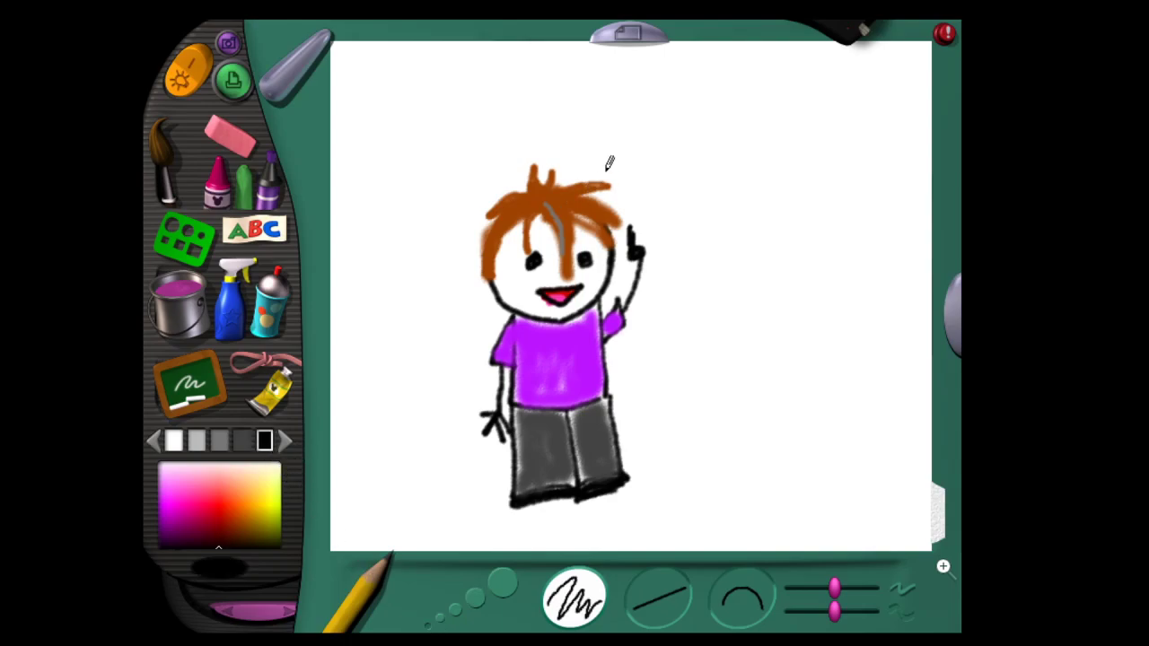
left_click(235, 506)
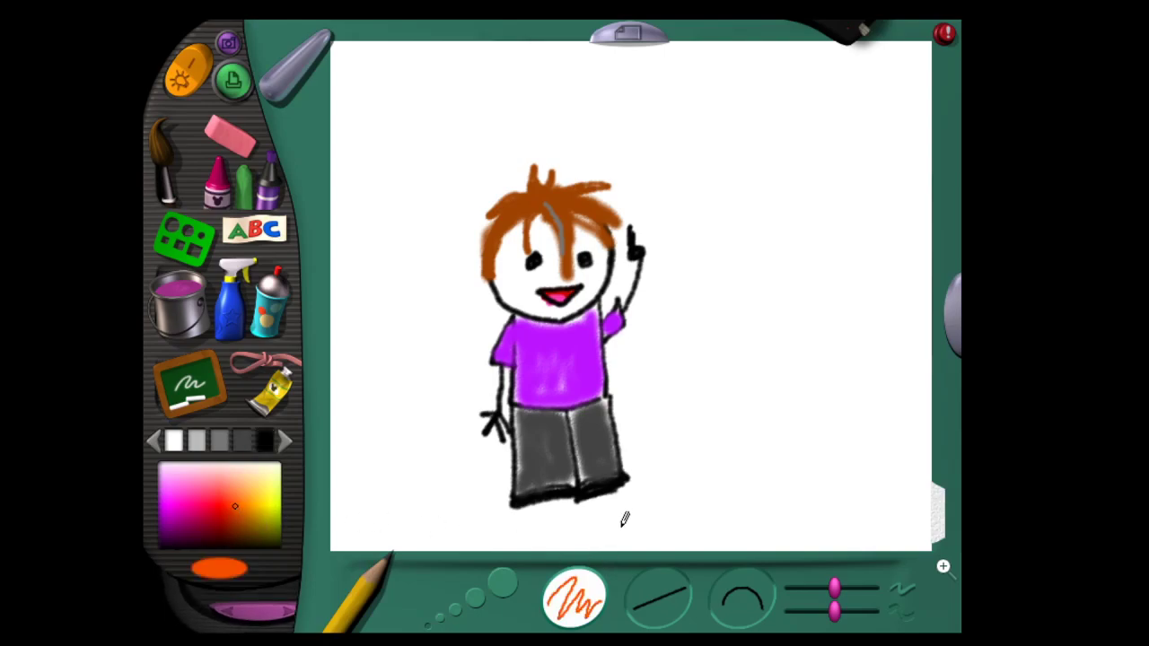
left_click_drag(678, 446, 682, 487)
left_click(477, 600)
mouse_move(673, 448)
left_mouse_down()
mouse_move(678, 482)
mouse_move(726, 488)
mouse_move(724, 438)
mouse_move(679, 438)
mouse_move(714, 478)
left_mouse_up()
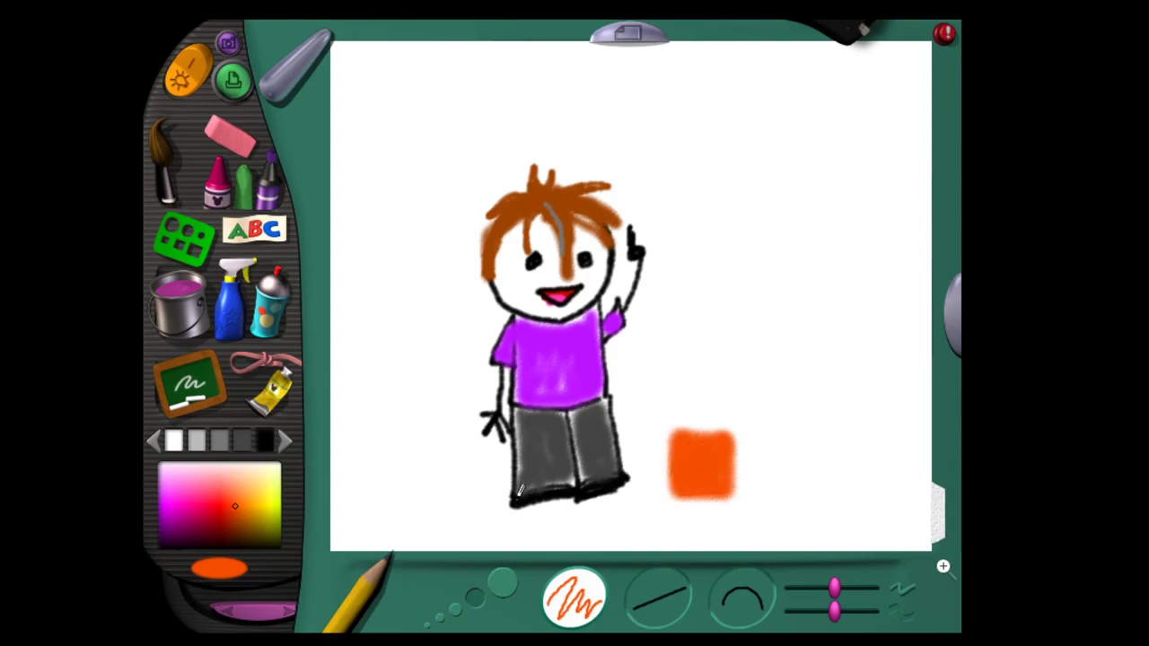
- Dot small red spots across the boy's cheeks, forehead and chin with a fine red pencil tip
left_click_drag(244, 510, 220, 502)
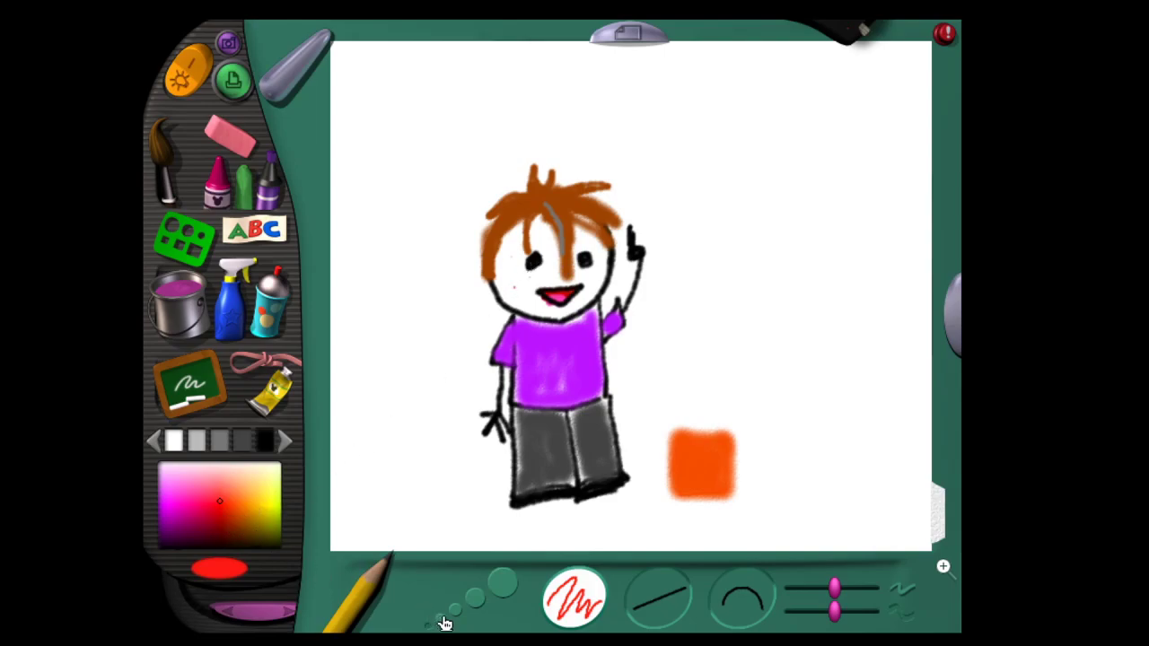
left_click(515, 281)
left_click(521, 286)
left_click(550, 236)
left_click(554, 244)
left_click(586, 244)
left_click(594, 263)
left_click(584, 285)
left_click(529, 286)
left_click(519, 292)
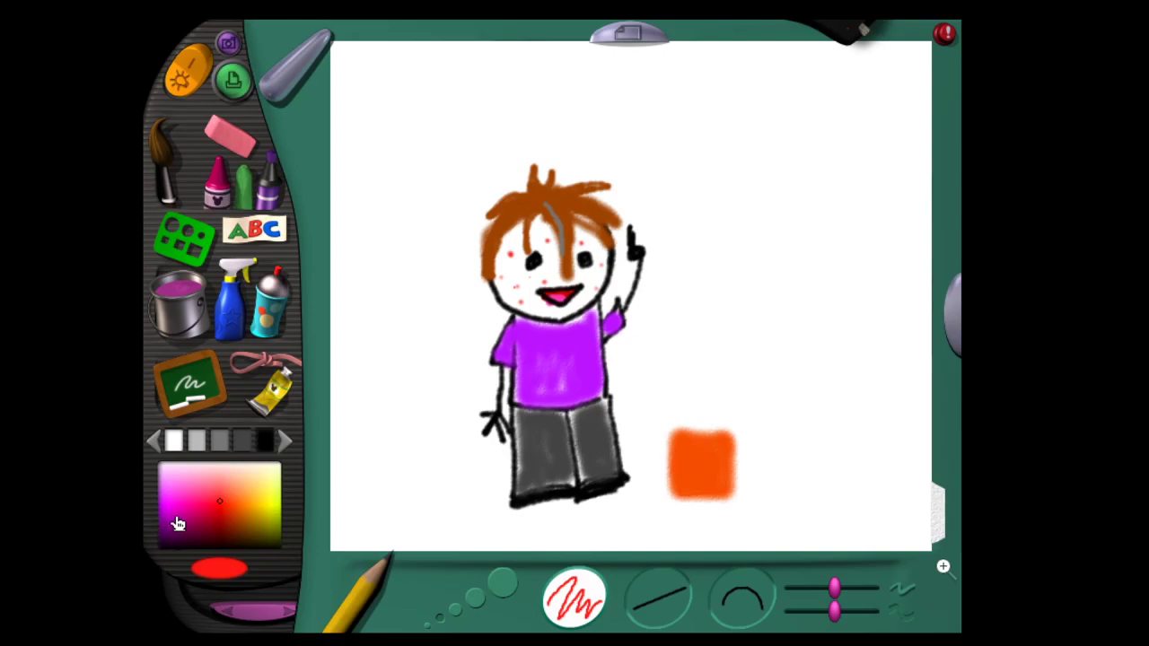
- Draw dark green leaves sprouting from the orange square and outline the square in black to form a potted plant
mouse_move(224, 487)
left_mouse_down()
mouse_move(236, 515)
mouse_move(191, 511)
mouse_move(218, 533)
left_mouse_up()
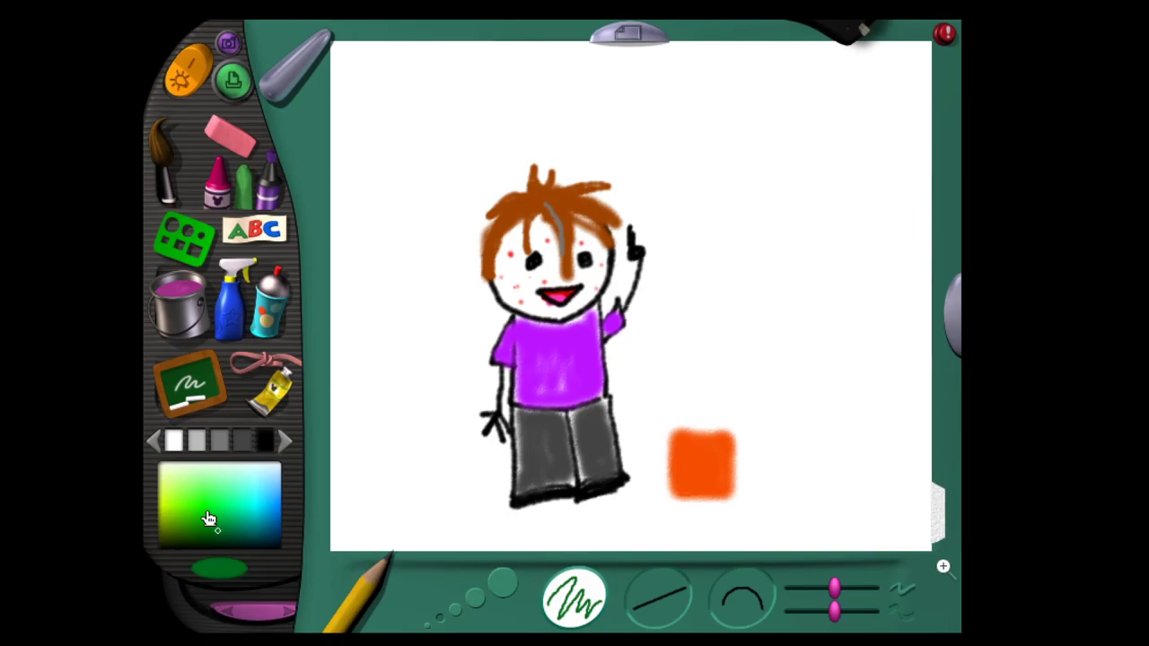
mouse_move(706, 429)
left_mouse_down()
mouse_move(770, 400)
mouse_move(711, 431)
mouse_move(724, 381)
mouse_move(709, 427)
mouse_move(678, 378)
mouse_move(708, 429)
mouse_move(678, 380)
mouse_move(706, 430)
mouse_move(665, 410)
mouse_move(704, 429)
mouse_move(664, 404)
mouse_move(709, 429)
mouse_move(757, 404)
mouse_move(706, 432)
mouse_move(735, 379)
mouse_move(716, 423)
mouse_move(683, 380)
mouse_move(667, 378)
mouse_move(700, 433)
mouse_move(651, 408)
mouse_move(700, 433)
left_mouse_up()
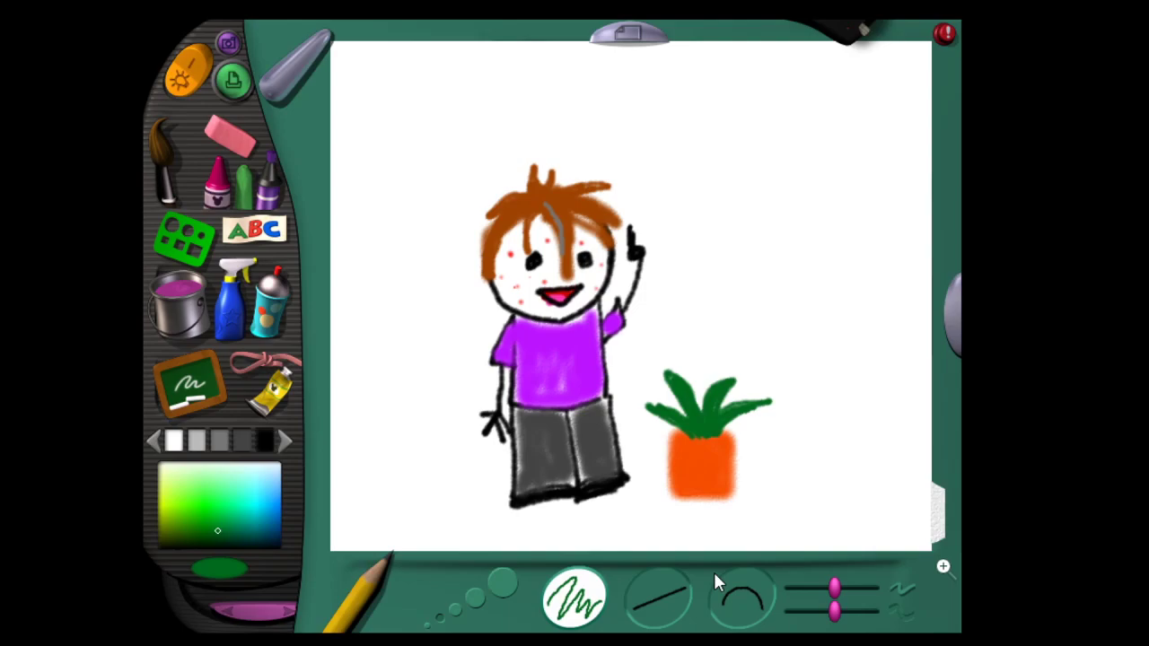
left_click(265, 439)
mouse_move(683, 429)
left_mouse_down()
mouse_move(669, 434)
mouse_move(669, 493)
mouse_move(721, 487)
mouse_move(725, 427)
mouse_move(738, 440)
mouse_move(730, 486)
left_mouse_up()
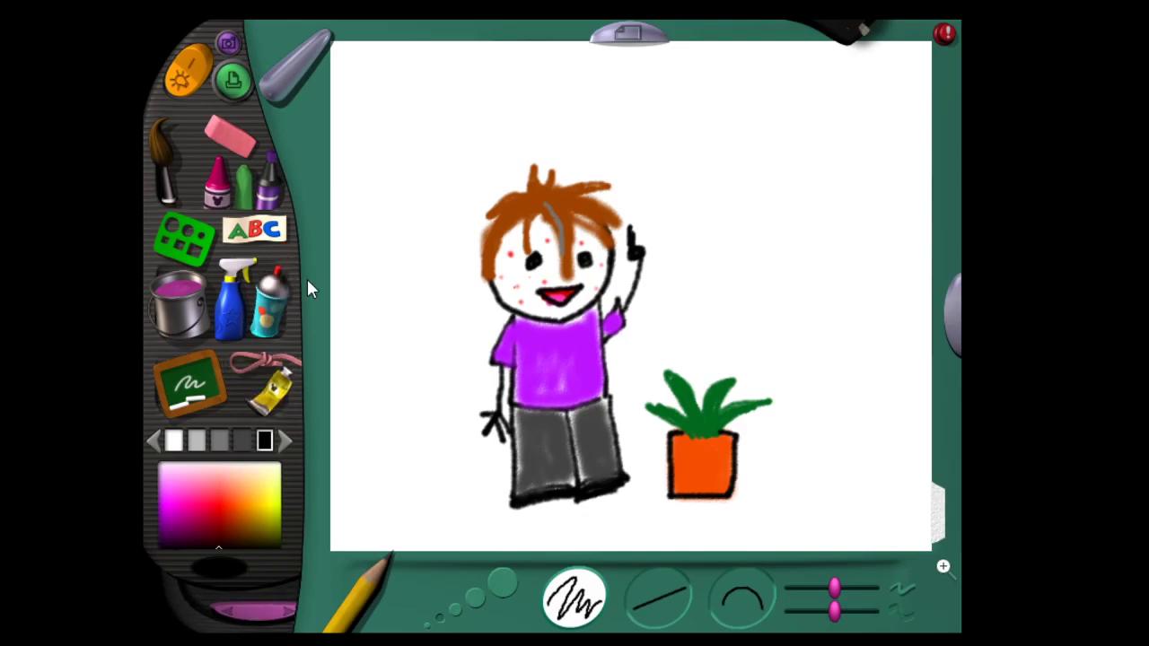
- Try selecting the boy and plant with oval and freehand lassos and moving the selected piece away and back
left_click(285, 358)
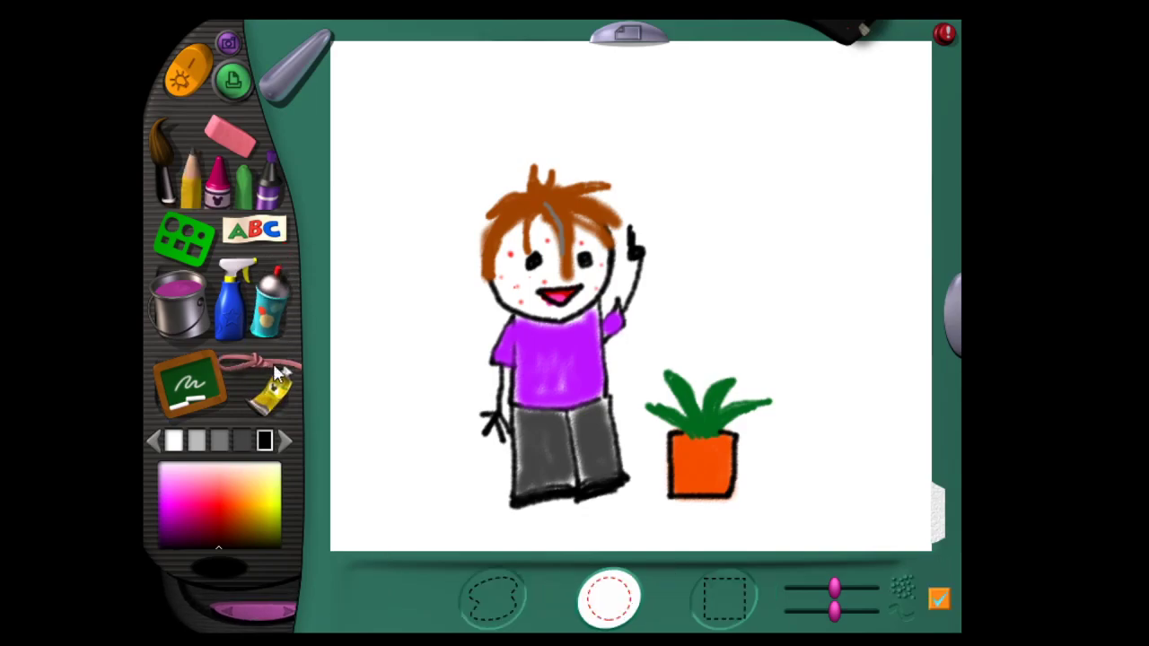
mouse_move(668, 142)
left_mouse_down()
mouse_move(572, 119)
mouse_move(405, 487)
mouse_move(421, 545)
left_mouse_up()
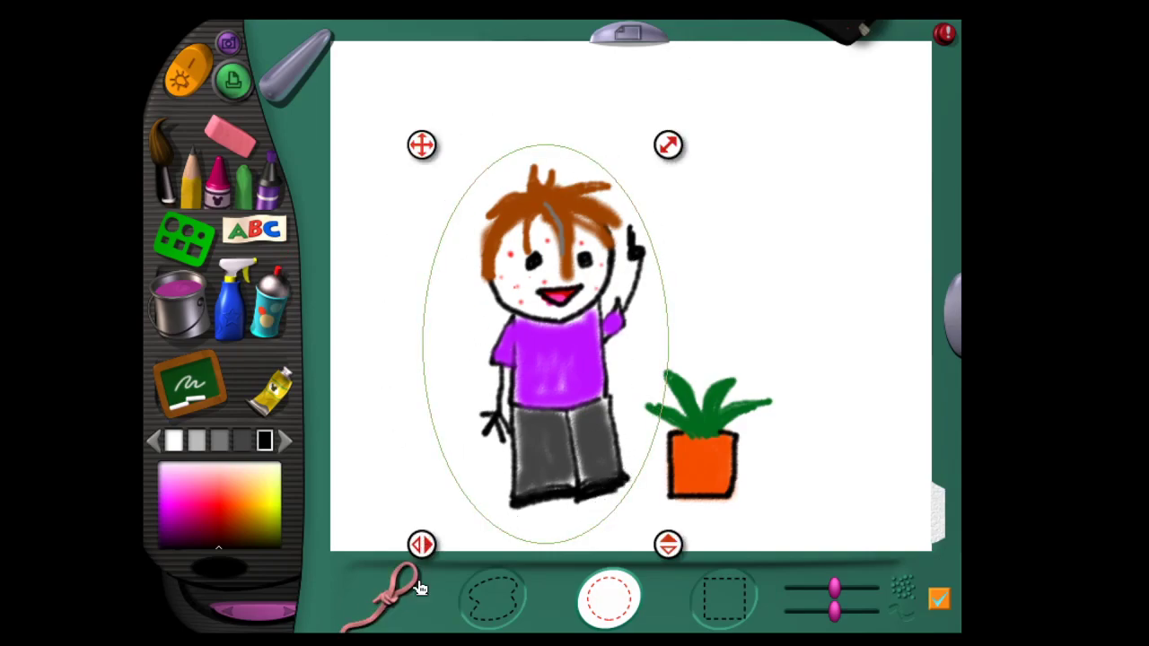
left_click(496, 600)
mouse_move(839, 191)
left_mouse_down()
mouse_move(839, 406)
mouse_move(753, 522)
mouse_move(546, 515)
mouse_move(370, 272)
mouse_move(678, 119)
mouse_move(871, 325)
mouse_move(795, 491)
mouse_move(528, 543)
mouse_move(387, 398)
mouse_move(452, 357)
left_mouse_up()
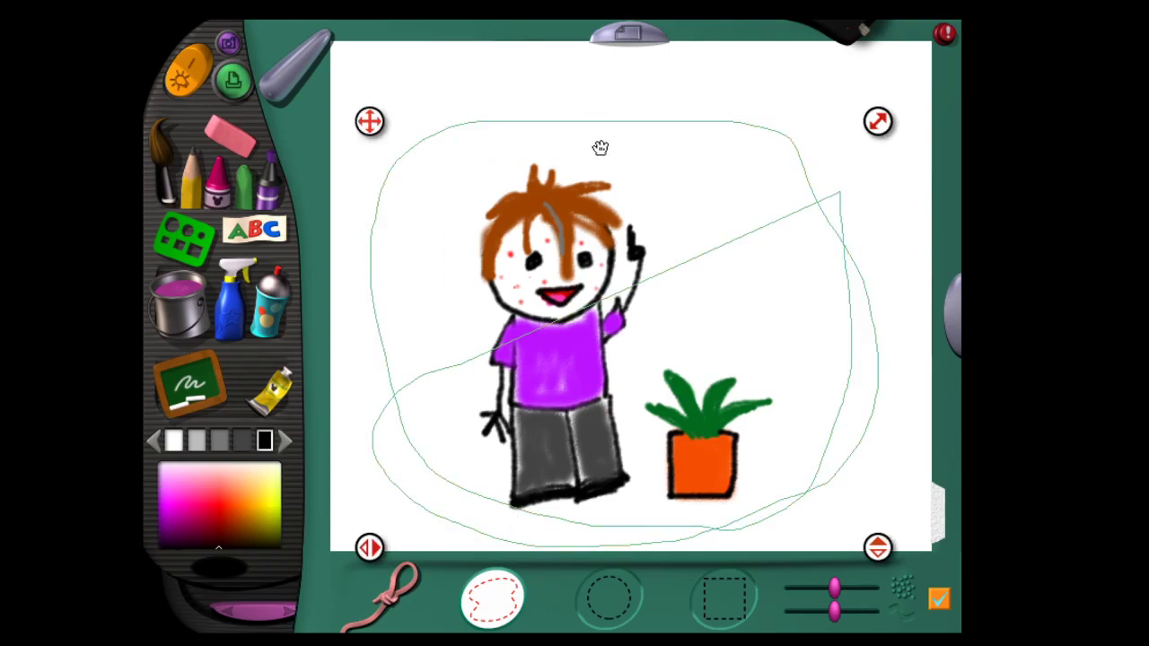
left_click_drag(577, 262, 483, 223)
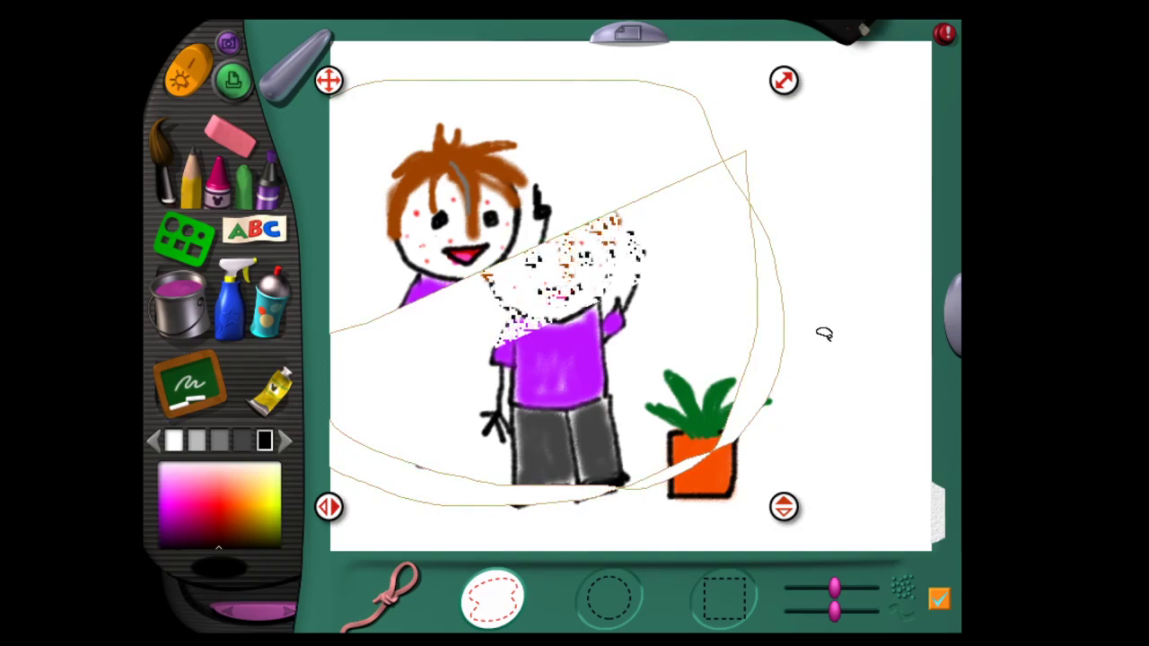
left_click_drag(542, 239, 583, 277)
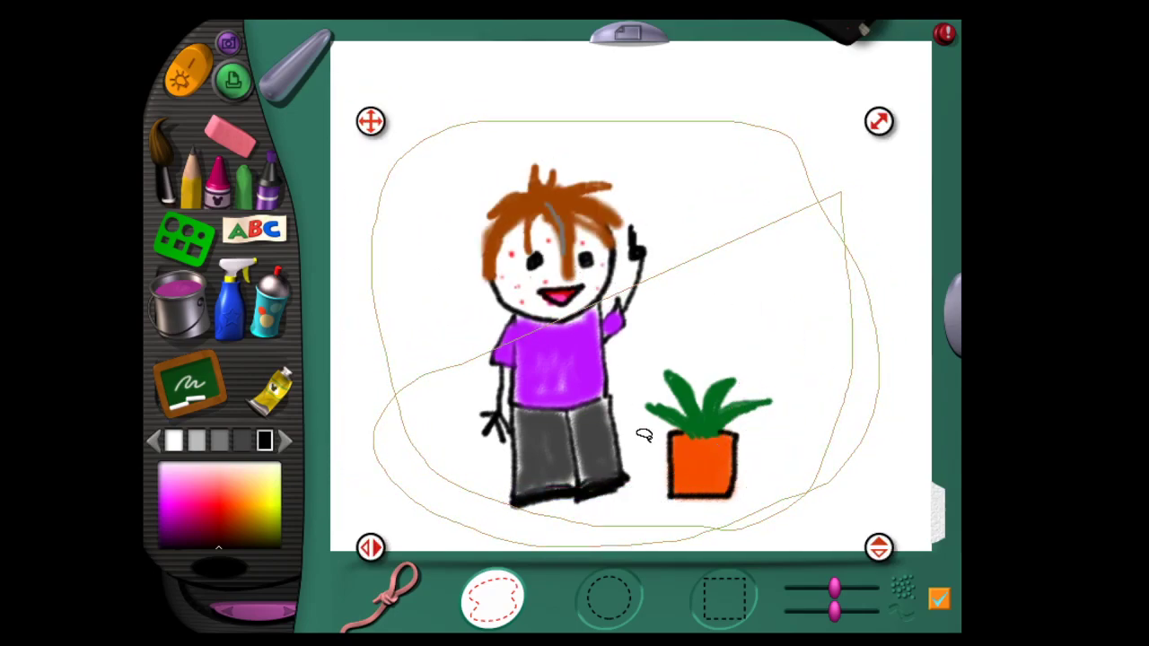
left_click(597, 604)
left_click(487, 598)
mouse_move(629, 96)
left_mouse_down()
mouse_move(409, 262)
mouse_move(397, 428)
mouse_move(482, 536)
mouse_move(726, 551)
left_mouse_up()
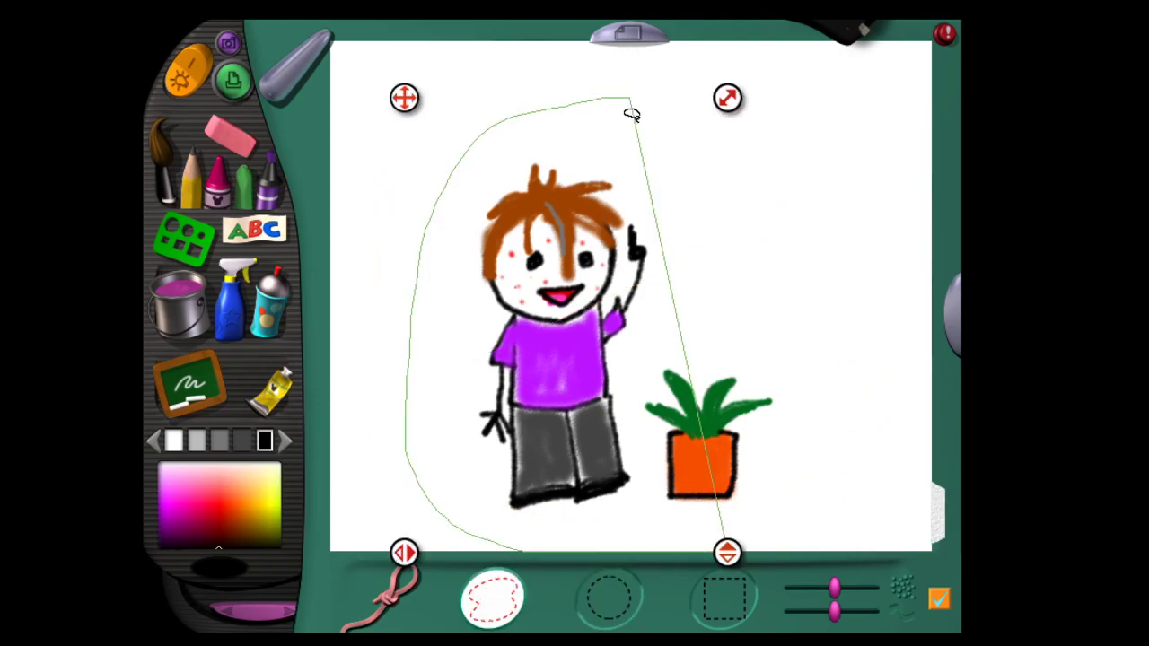
left_click(592, 603)
- Lasso the whole boy and potted plant with a freehand loop and move them higher on the canvas
left_click(493, 614)
mouse_move(550, 139)
left_mouse_down()
mouse_move(470, 161)
mouse_move(383, 381)
mouse_move(424, 487)
mouse_move(495, 524)
mouse_move(734, 540)
mouse_move(845, 485)
mouse_move(739, 215)
mouse_move(494, 106)
mouse_move(467, 143)
left_mouse_up()
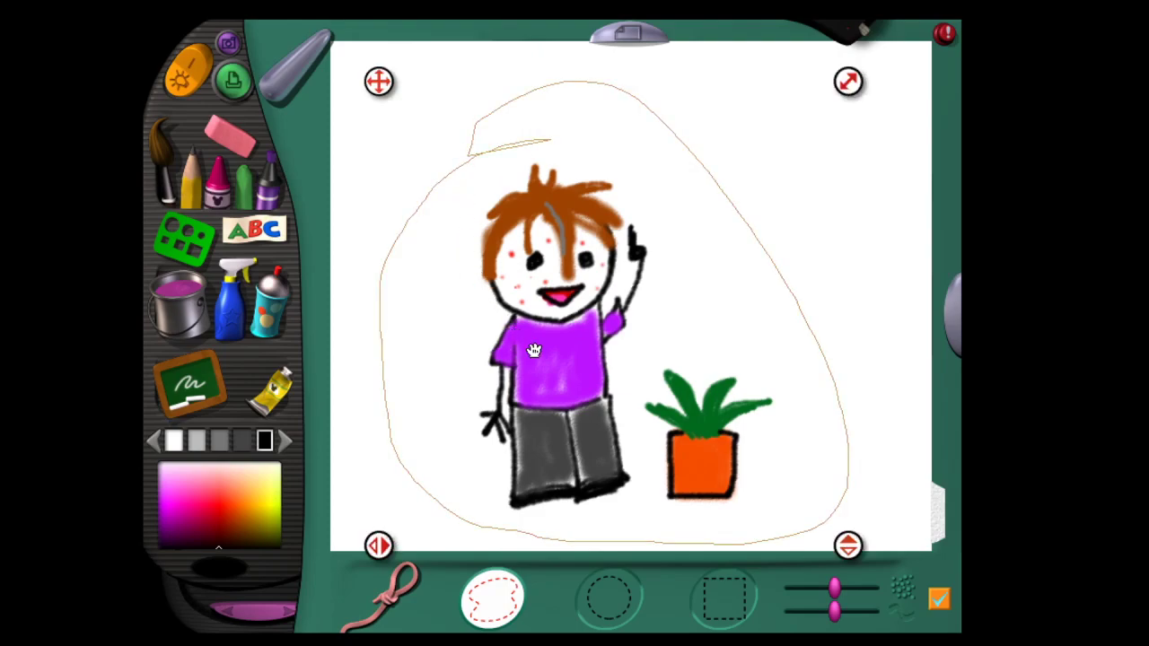
left_click_drag(548, 349, 483, 279)
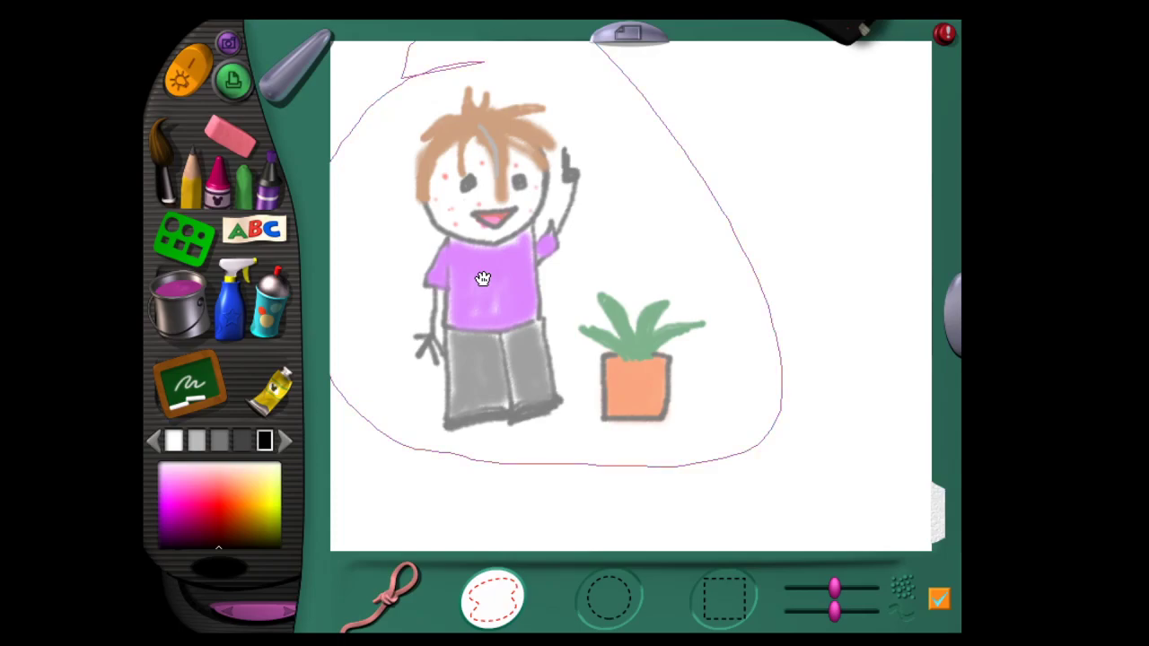
mouse_move(483, 278)
left_mouse_down()
mouse_move(422, 225)
mouse_move(461, 297)
mouse_move(502, 321)
mouse_move(569, 300)
mouse_move(739, 297)
mouse_move(816, 345)
mouse_move(872, 351)
mouse_move(890, 404)
mouse_move(767, 310)
mouse_move(478, 347)
mouse_move(382, 4)
mouse_move(466, 303)
mouse_move(418, 196)
mouse_move(430, 264)
left_mouse_up()
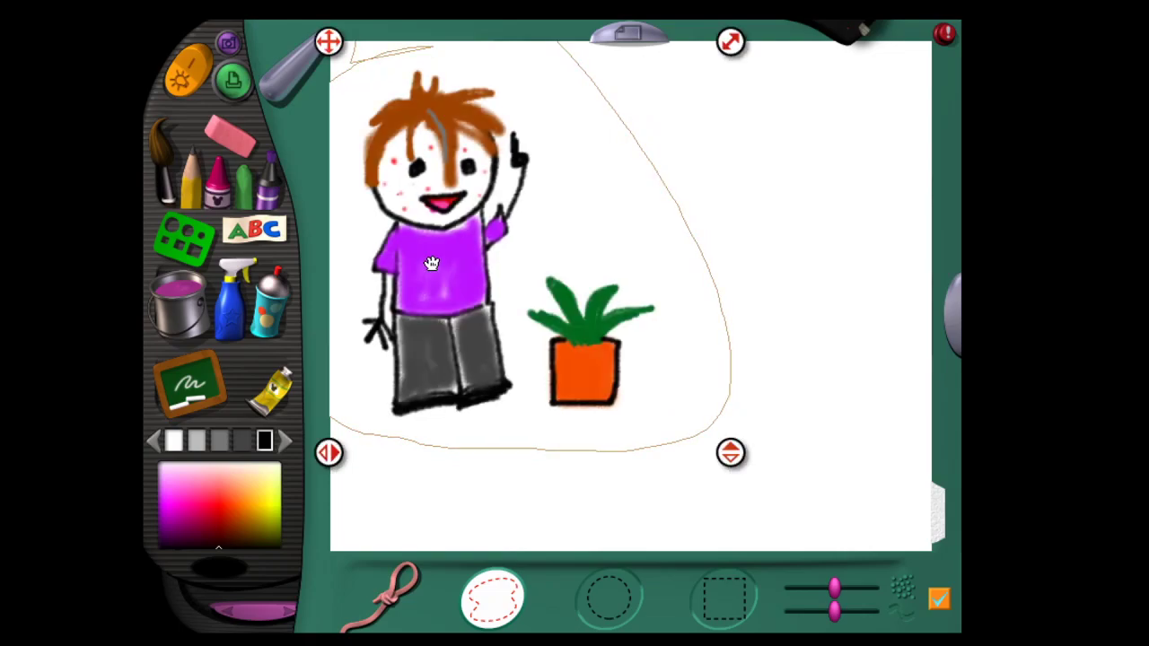
mouse_move(835, 588)
left_mouse_down()
mouse_move(871, 587)
mouse_move(847, 590)
left_mouse_up()
mouse_move(494, 289)
left_mouse_down()
mouse_move(657, 323)
mouse_move(504, 306)
mouse_move(584, 305)
left_mouse_up()
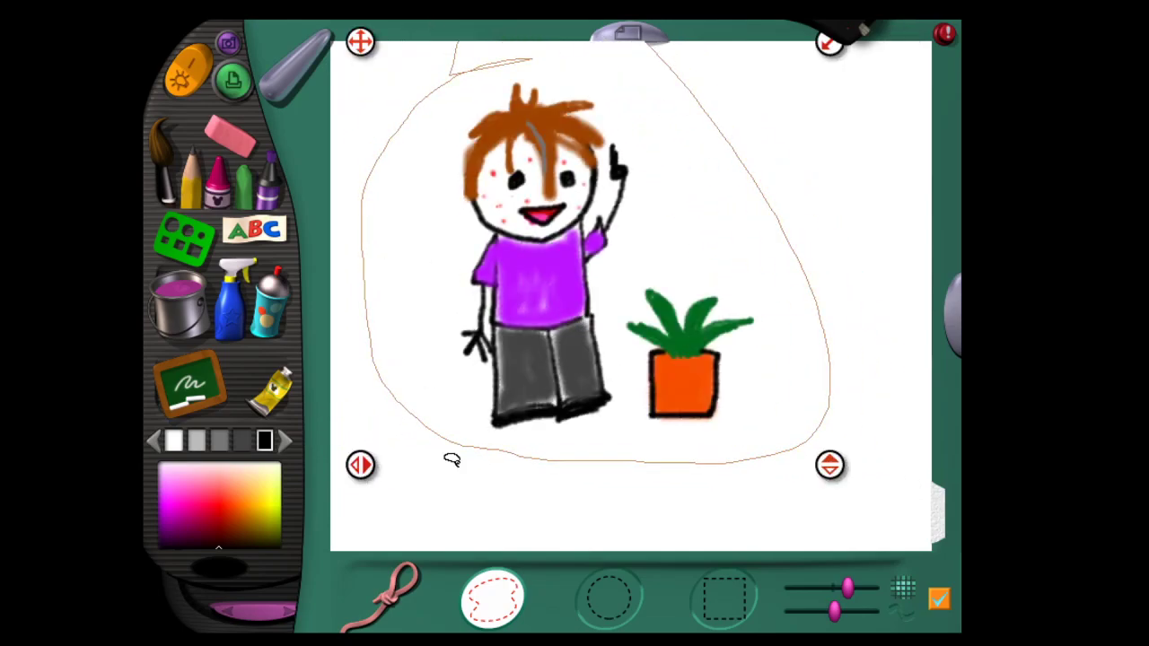
- Try lassoing part of the boy's head, moving a copy beside him and taking that copy off the canvas
left_click(628, 612)
left_click(501, 610)
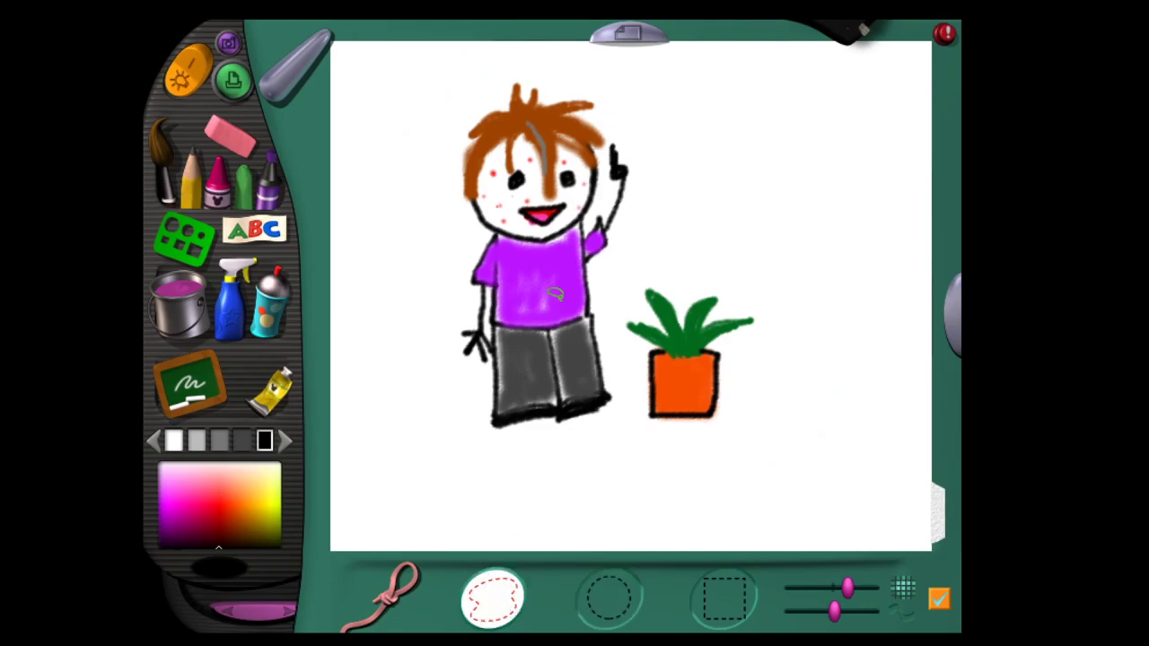
mouse_move(584, 78)
left_mouse_down()
mouse_move(537, 236)
mouse_move(401, 142)
mouse_move(559, 61)
mouse_move(596, 85)
left_mouse_up()
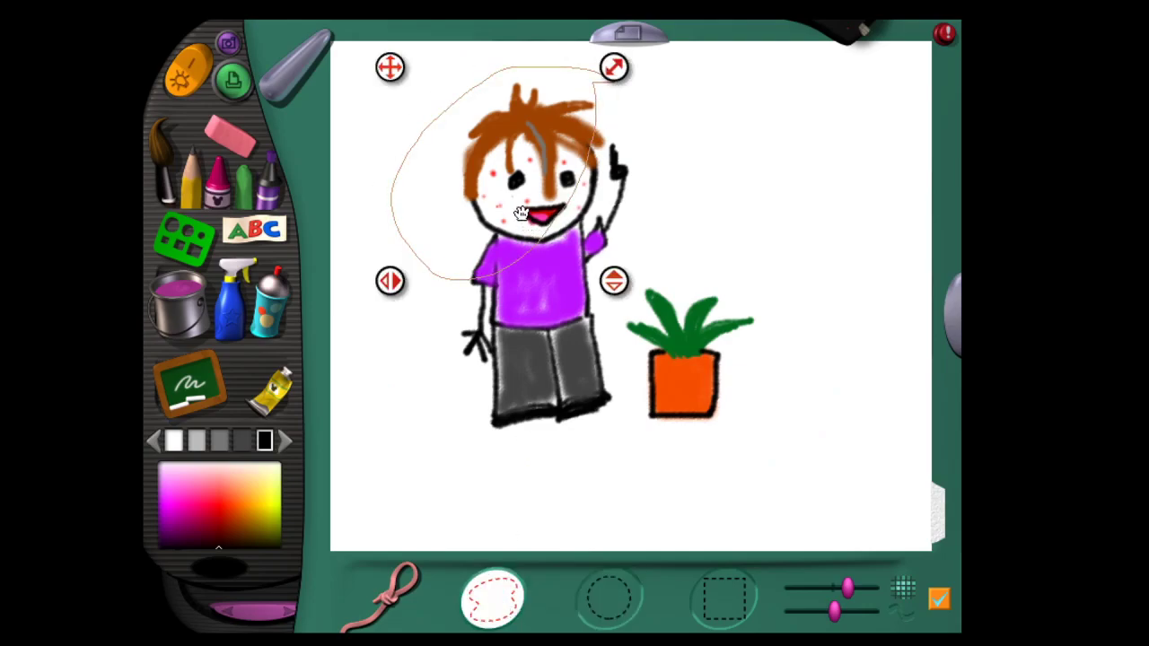
left_click_drag(522, 192, 446, 183)
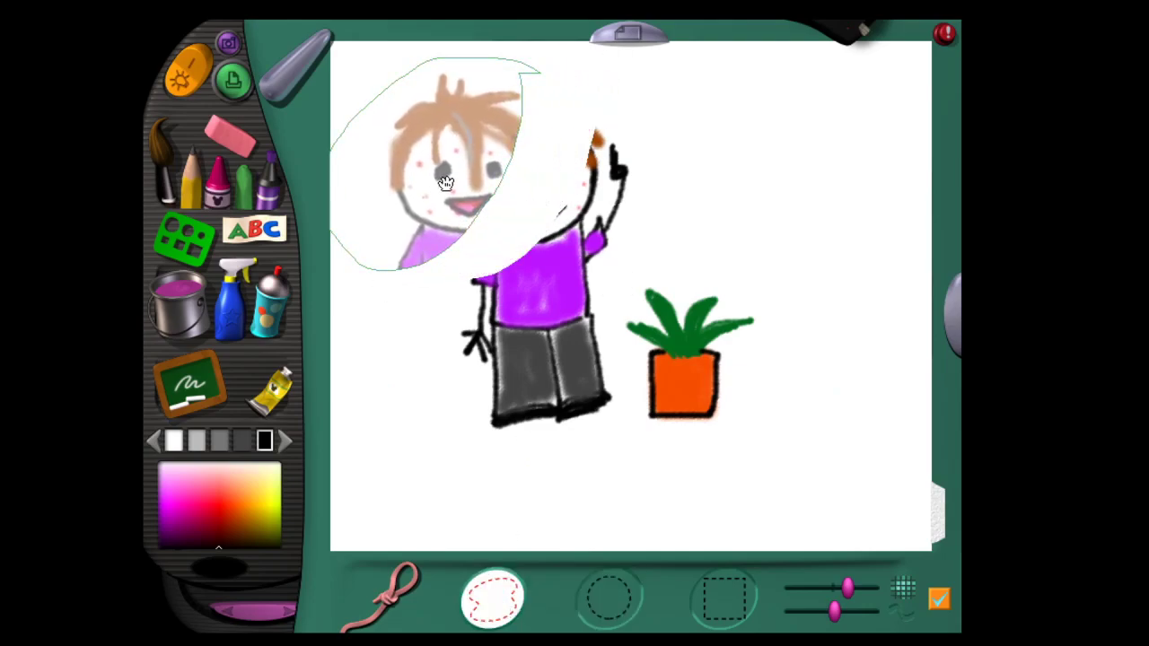
left_click_drag(446, 183, 446, 183)
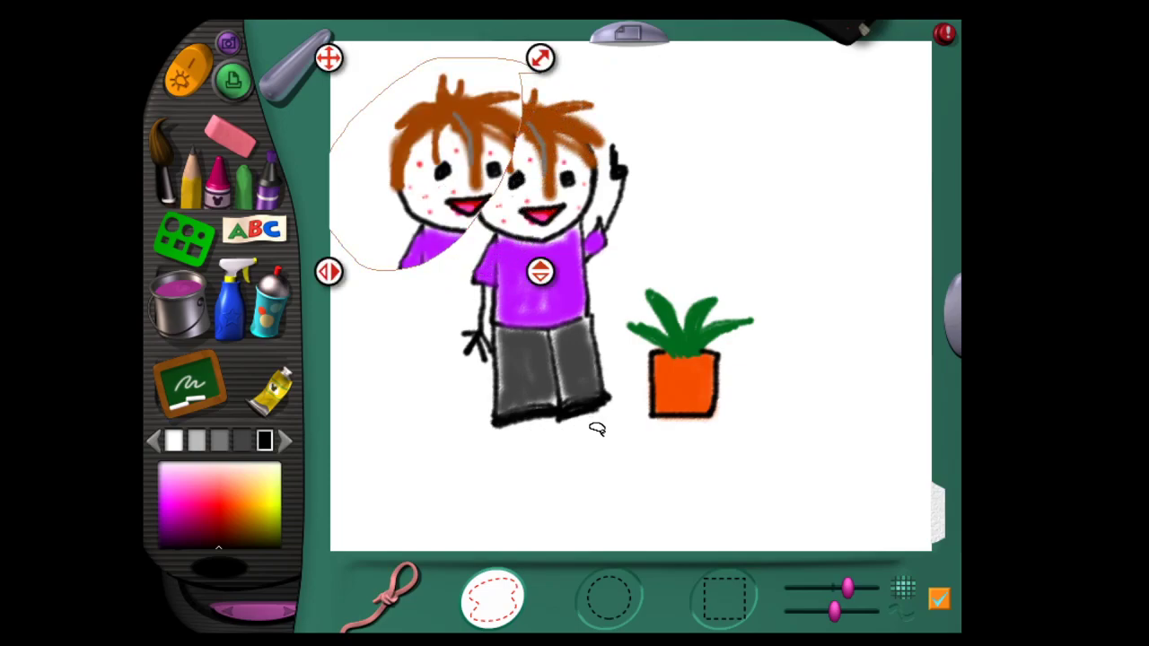
mouse_move(418, 144)
left_mouse_down()
mouse_move(297, 230)
mouse_move(375, 374)
mouse_move(385, 556)
left_mouse_up()
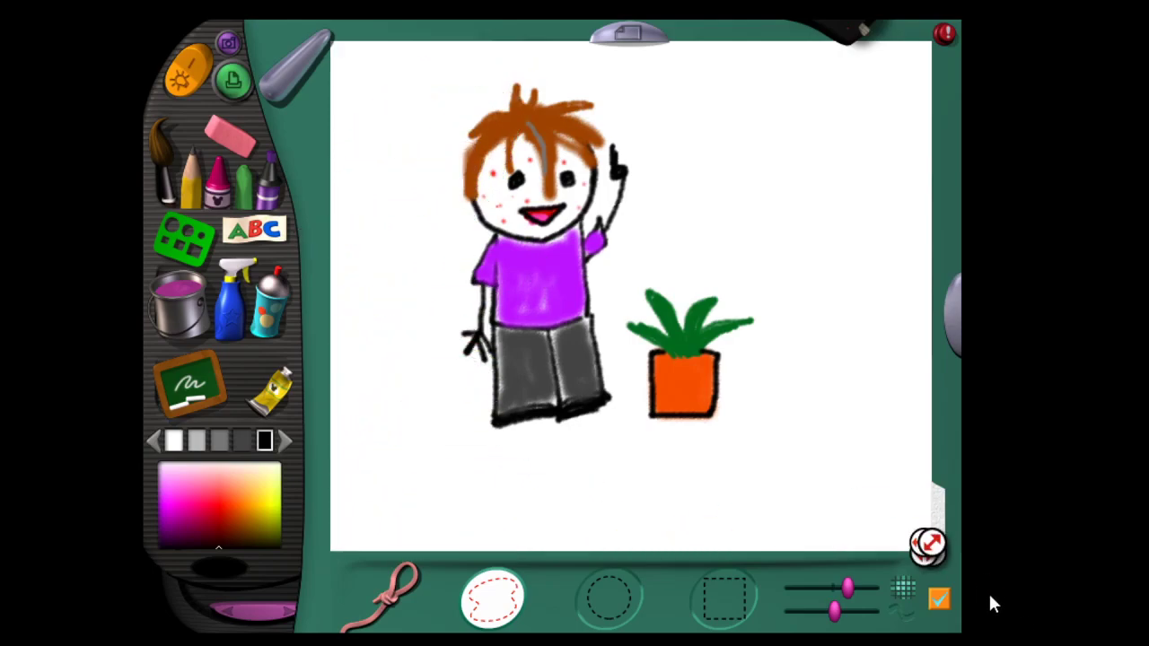
- Try lassoing the potted plant at the maximum upper effect setting, moving it away and taking it off the canvas
mouse_move(806, 287)
left_mouse_down()
mouse_move(779, 418)
mouse_move(655, 463)
mouse_move(627, 384)
mouse_move(646, 242)
mouse_move(853, 366)
left_mouse_up()
left_click_drag(847, 588, 881, 588)
left_click_drag(699, 373, 786, 394)
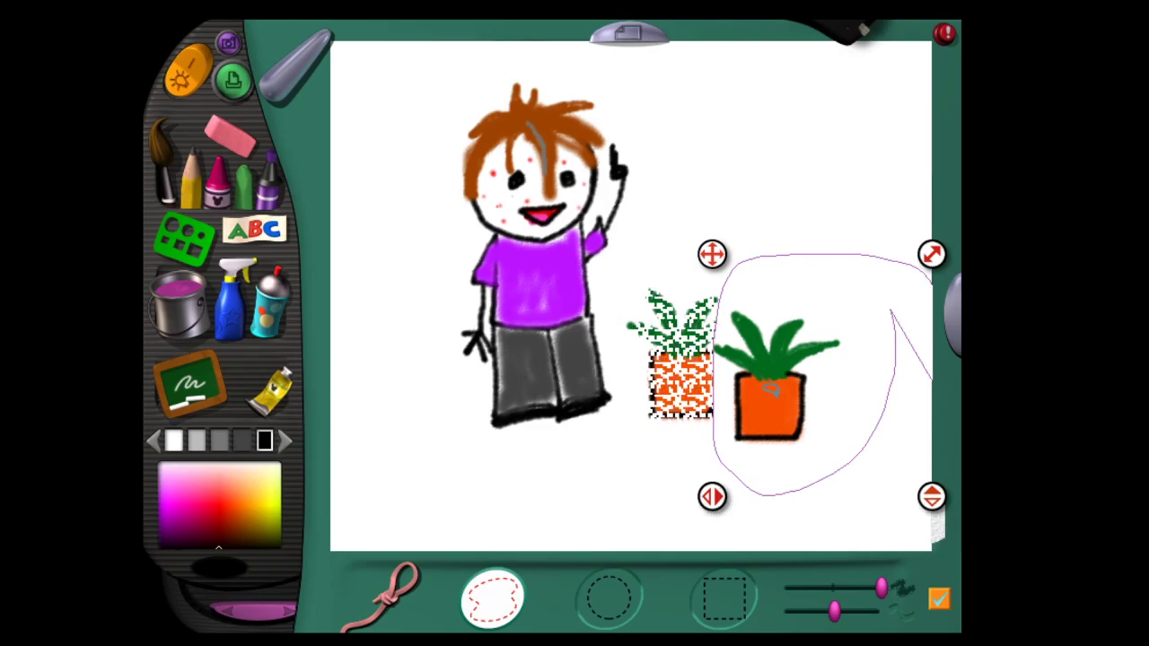
mouse_move(751, 415)
left_mouse_down()
mouse_move(927, 431)
mouse_move(975, 495)
left_mouse_up()
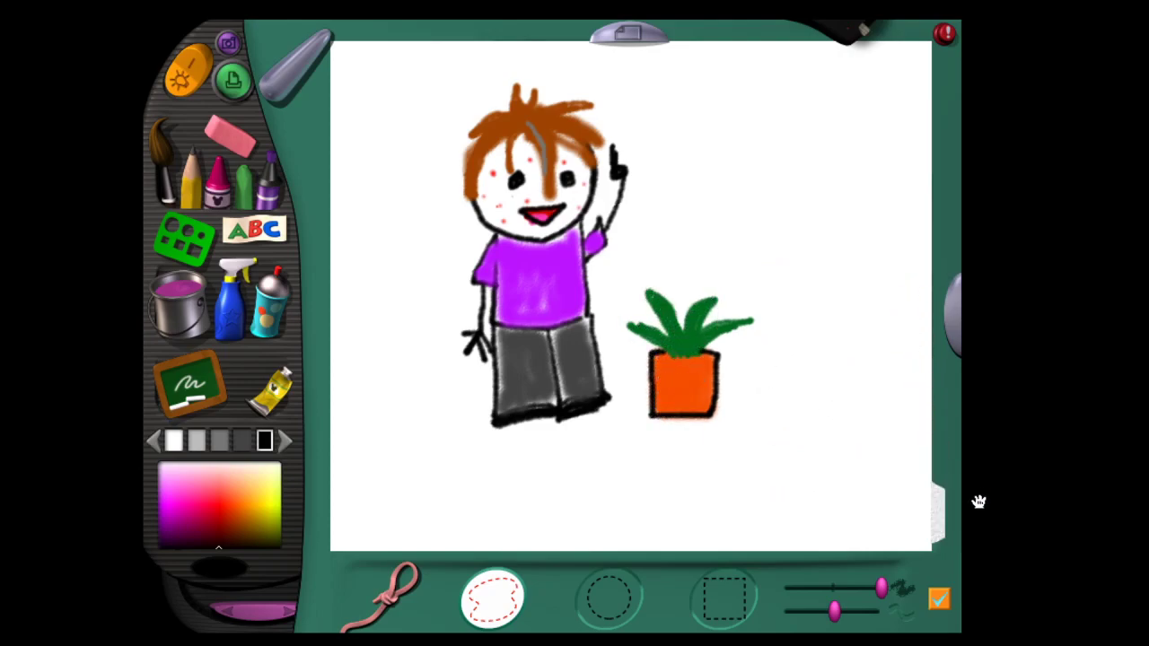
- Try lassoing the plant at the minimum upper effect setting, move the copy around the canvas and remove it
left_click_drag(881, 587, 764, 589)
mouse_move(760, 352)
left_mouse_down()
mouse_move(758, 396)
mouse_move(613, 458)
mouse_move(598, 364)
mouse_move(704, 213)
mouse_move(821, 388)
left_mouse_up()
mouse_move(648, 385)
left_mouse_down()
mouse_move(812, 389)
mouse_move(913, 480)
left_mouse_up()
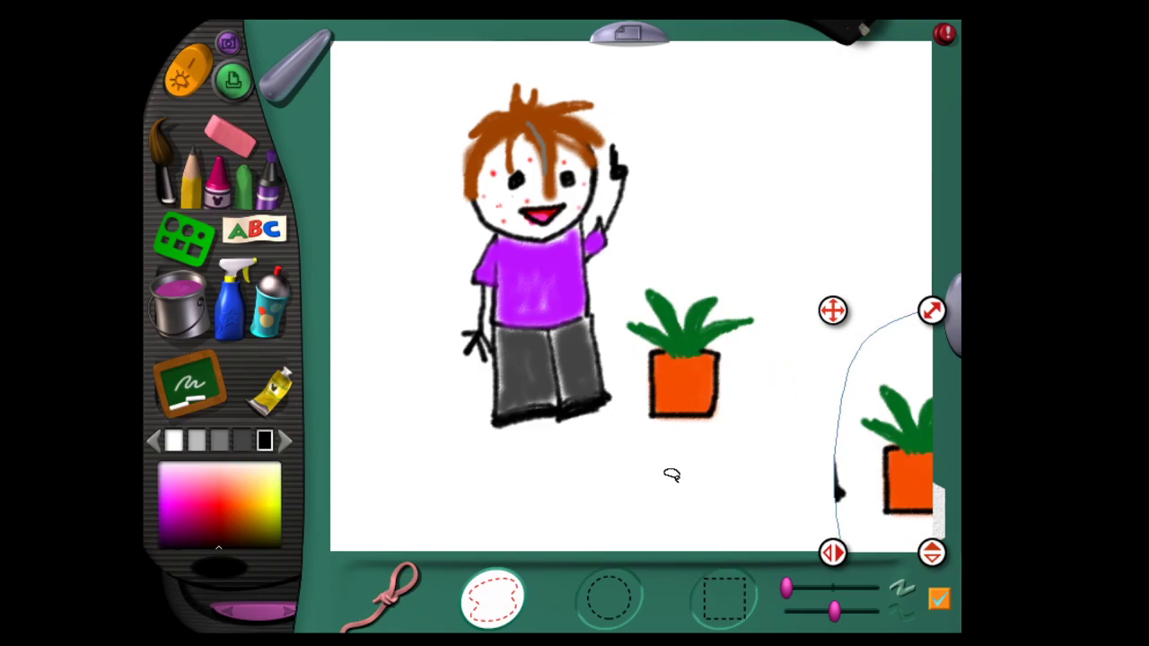
left_click_drag(891, 458, 690, 484)
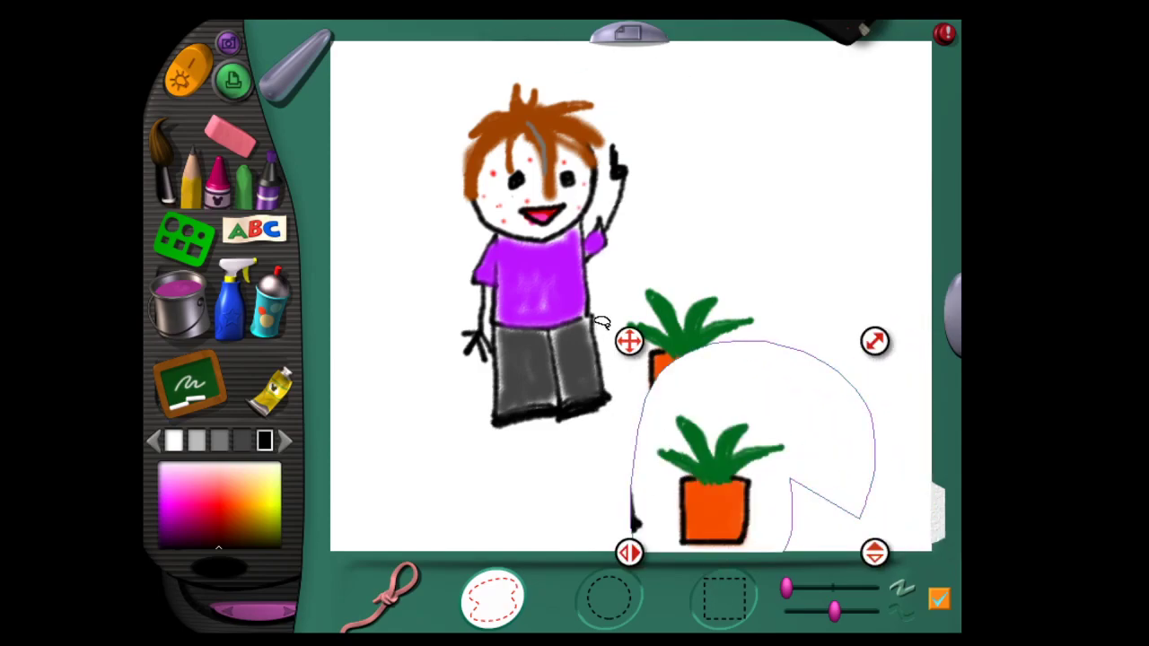
left_click_drag(878, 342, 628, 333)
mouse_move(278, 339)
left_mouse_down()
mouse_move(208, 359)
mouse_move(1005, 333)
mouse_move(332, 389)
mouse_move(538, 321)
mouse_move(619, 398)
mouse_move(892, 375)
mouse_move(770, 365)
left_mouse_up()
left_click(682, 448)
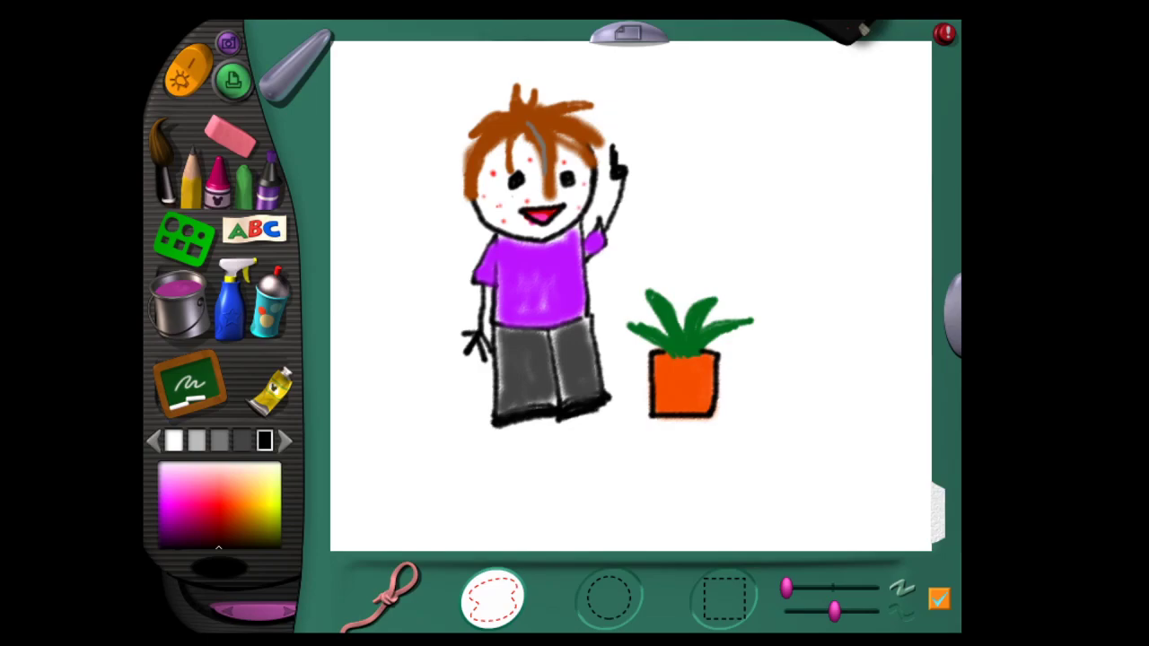
mouse_move(828, 611)
left_mouse_down()
mouse_move(890, 617)
mouse_move(779, 617)
mouse_move(823, 615)
mouse_move(807, 616)
left_mouse_up()
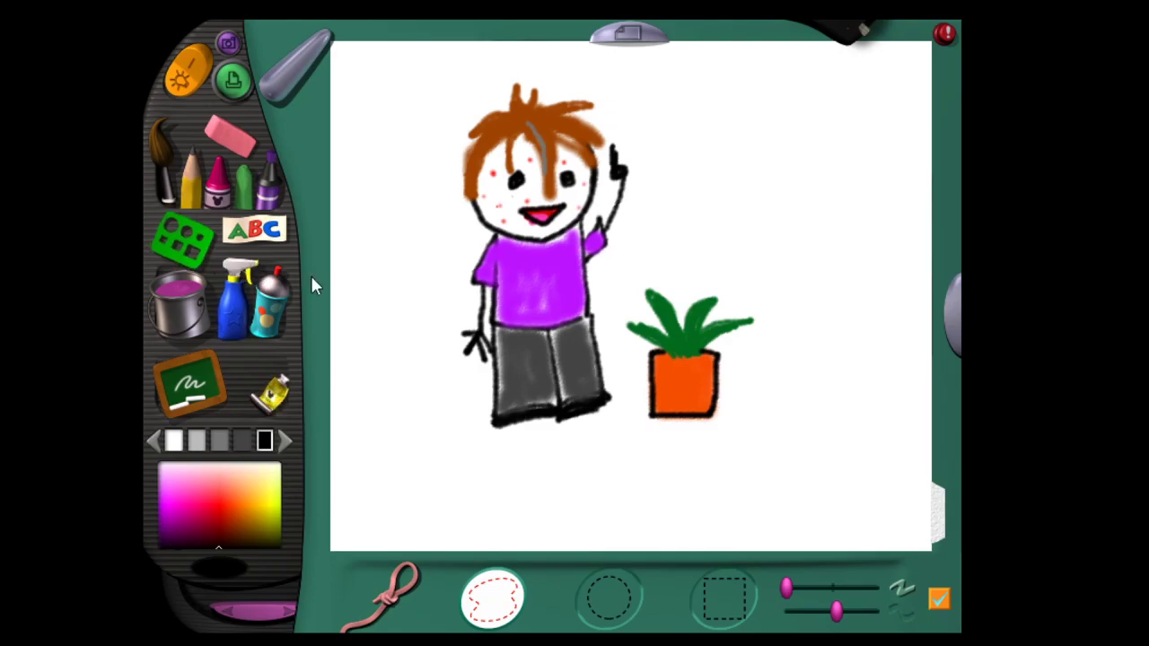
- Spray a soft lime-green cloud in the canvas's upper-right area with the spotted spray style and both spray settings at maximum
left_click(278, 312)
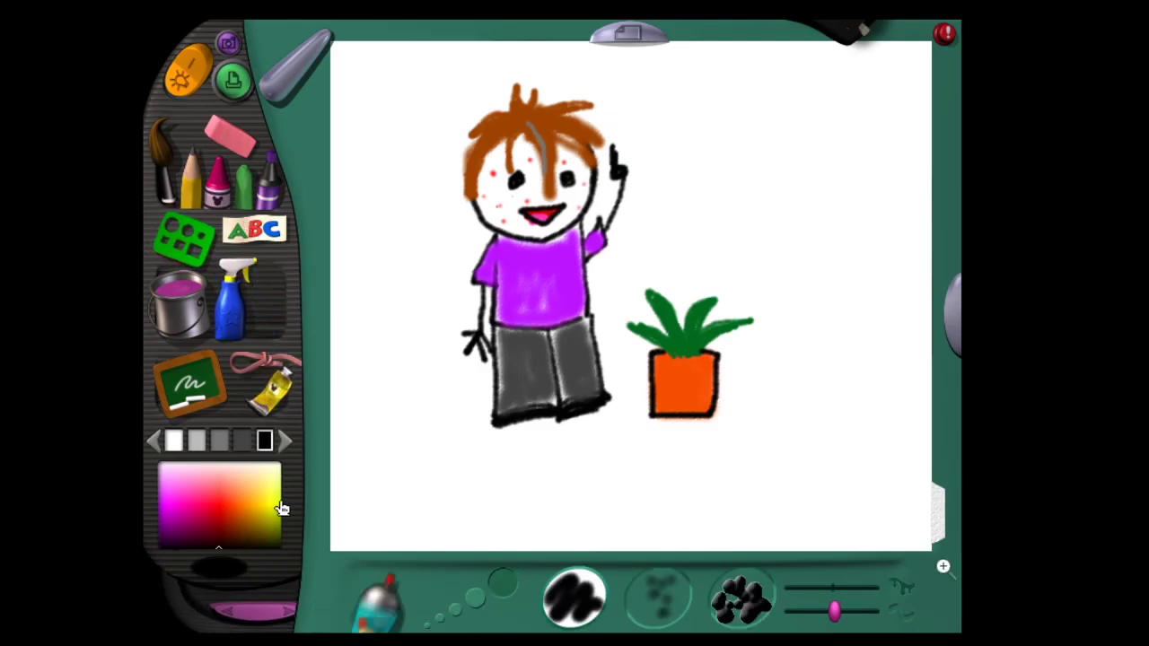
left_click(235, 508)
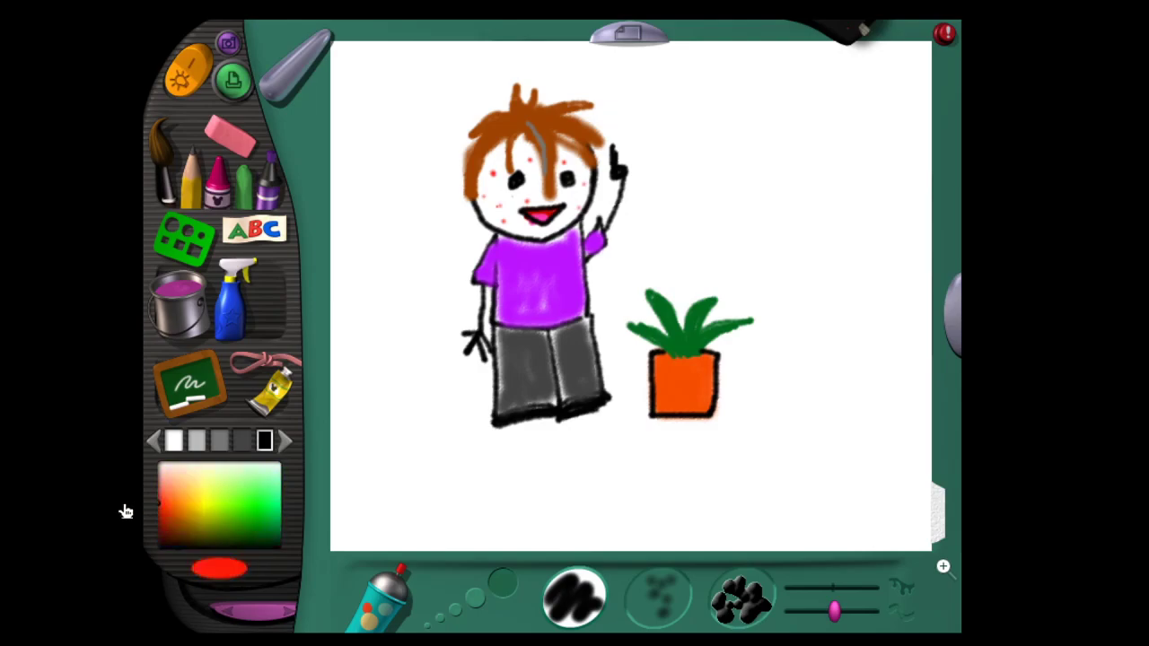
left_click(273, 502)
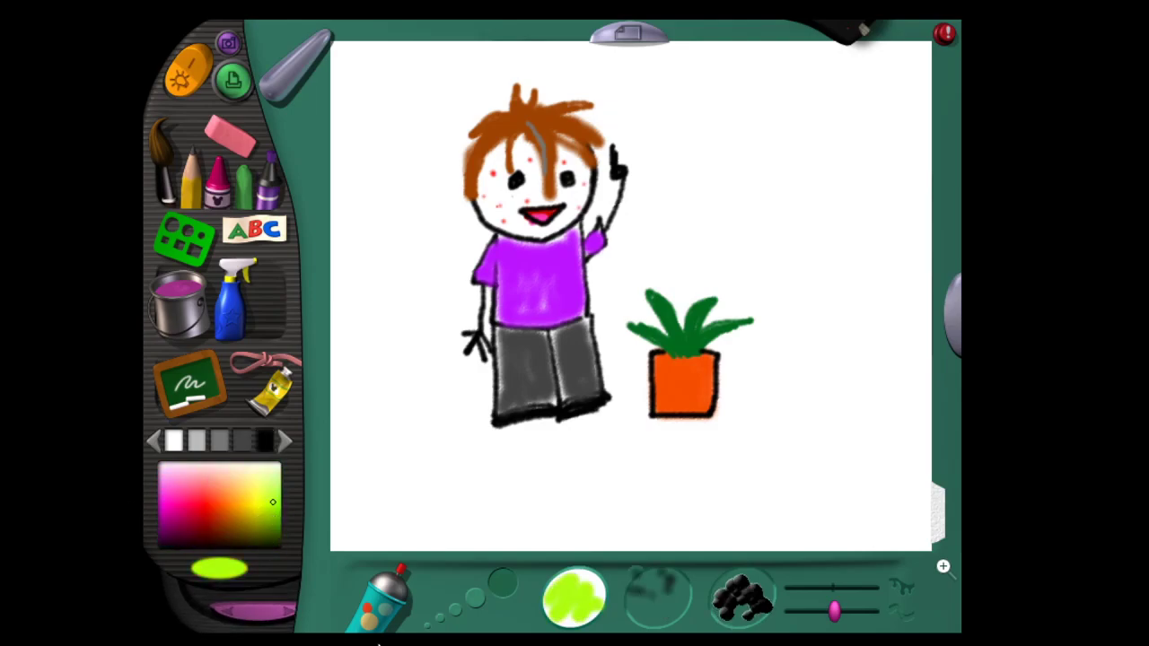
left_click(679, 608)
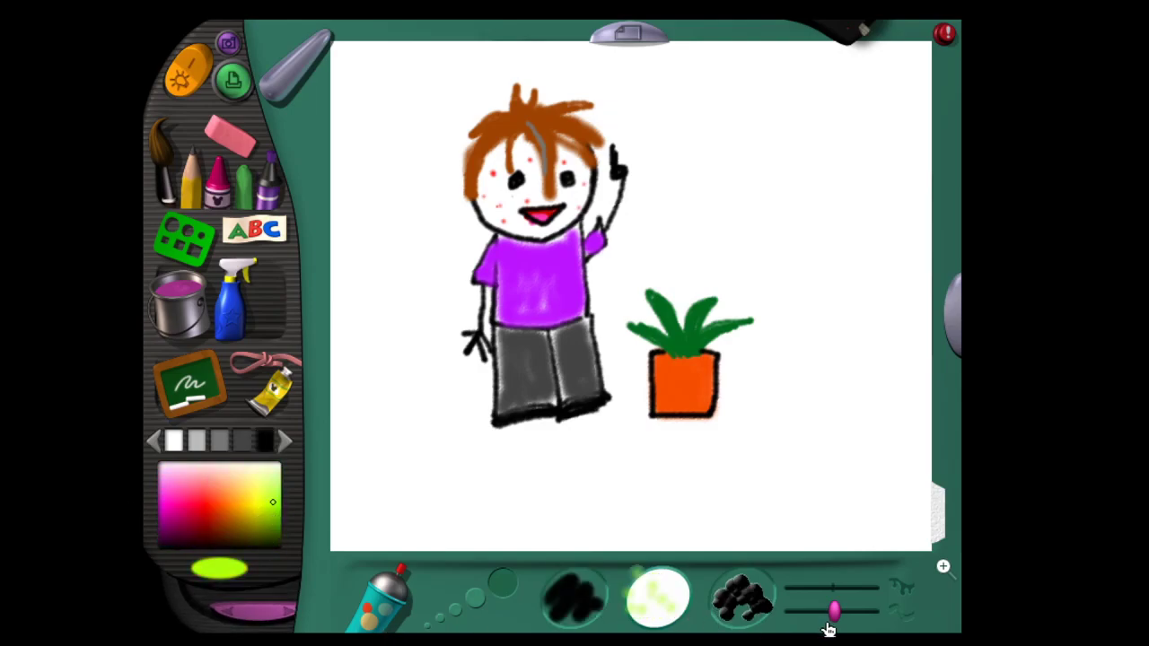
mouse_move(841, 110)
left_mouse_down()
mouse_move(431, 269)
mouse_move(1095, 427)
mouse_move(784, 536)
left_mouse_up()
left_click_drag(838, 610, 933, 630)
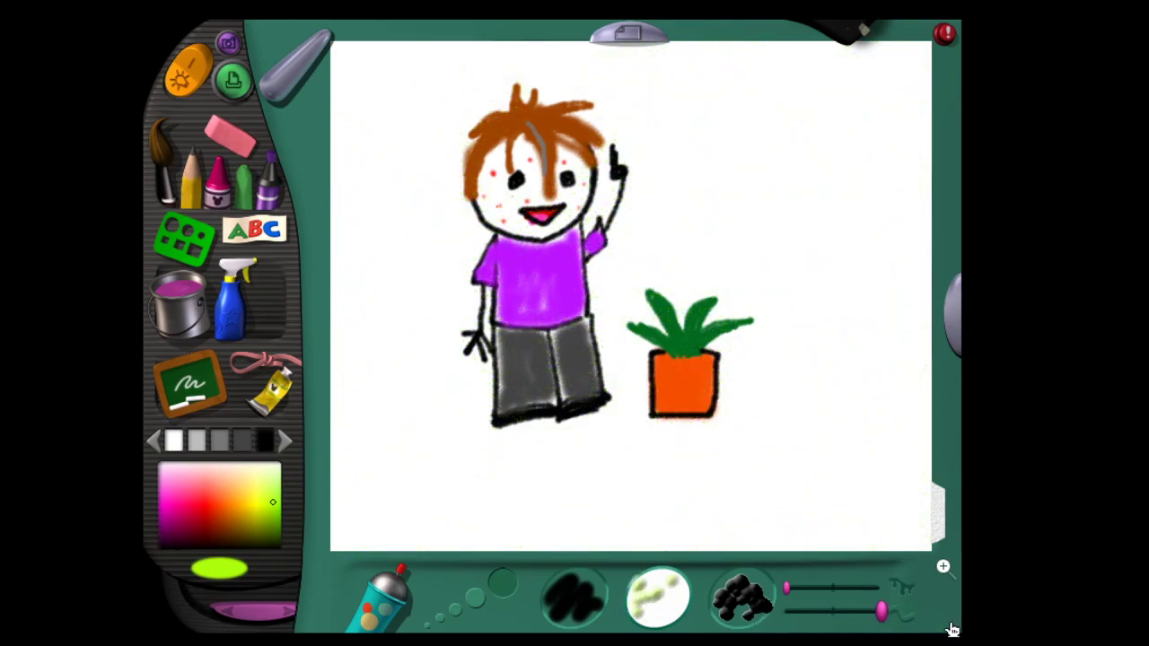
left_click_drag(792, 588, 881, 588)
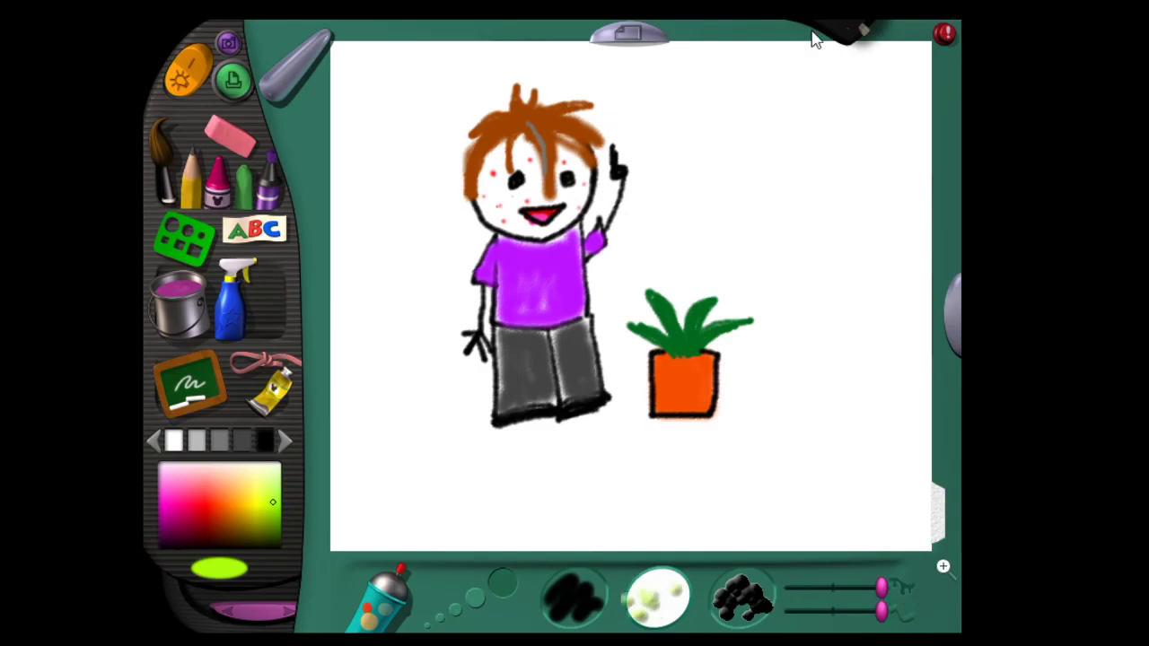
left_click_drag(833, 98, 777, 128)
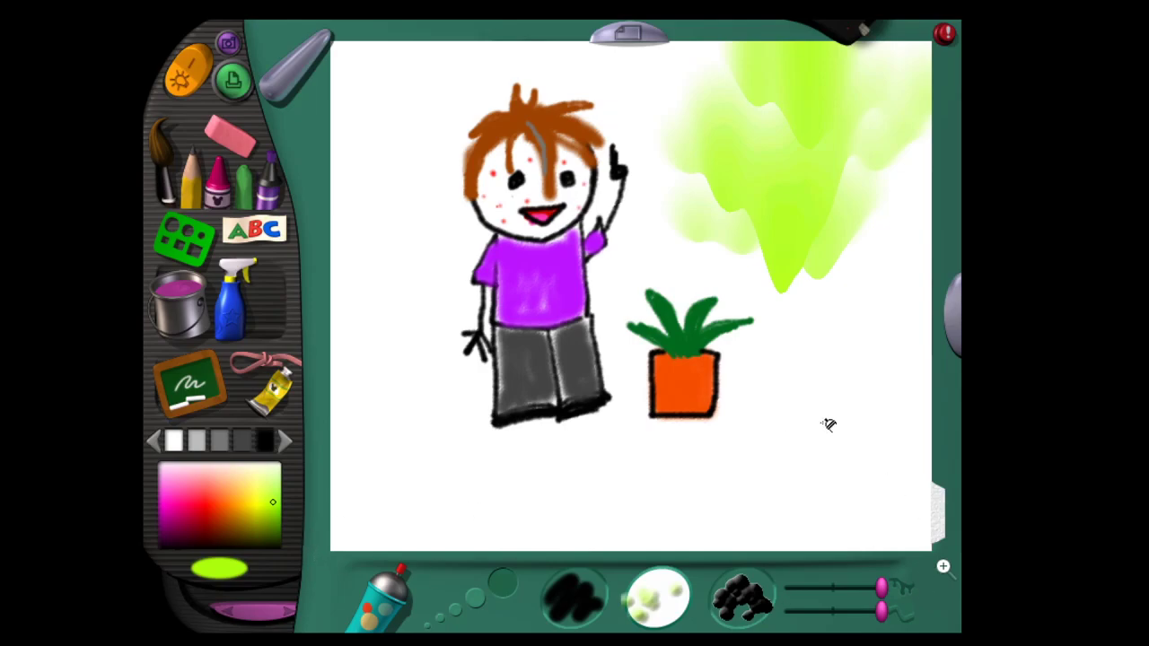
- Place three lime-green balls with the blob spray style, two near the lower right and one near the lower left
left_click_drag(883, 592, 787, 588)
left_click_drag(883, 611, 786, 611)
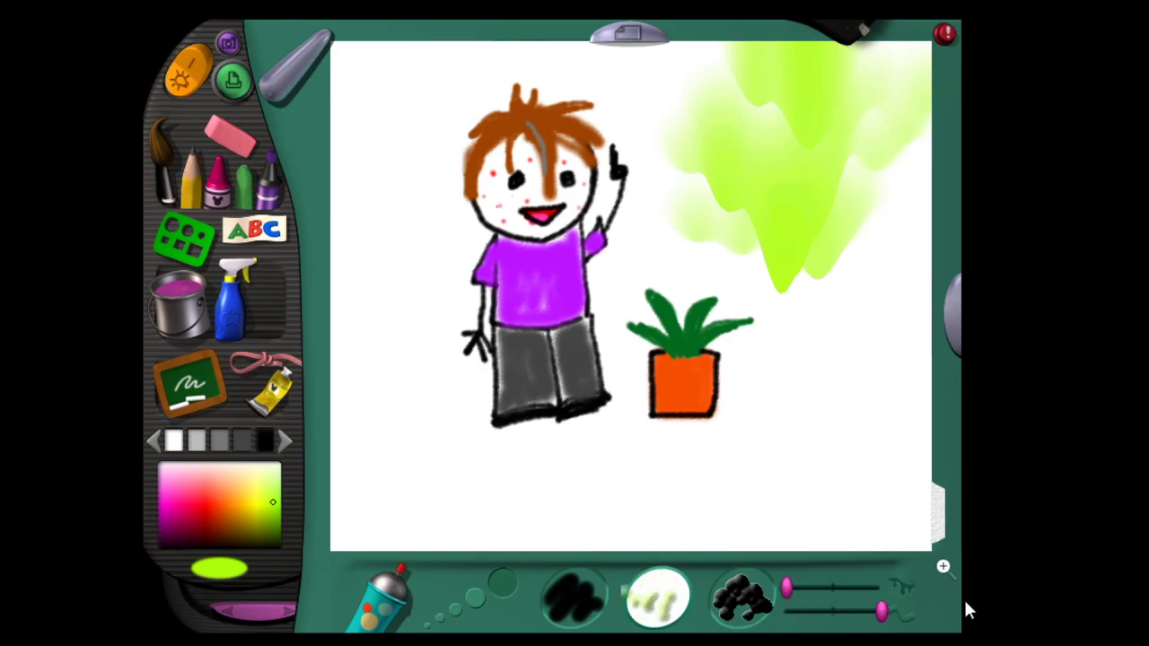
left_click(750, 601)
left_click(862, 443)
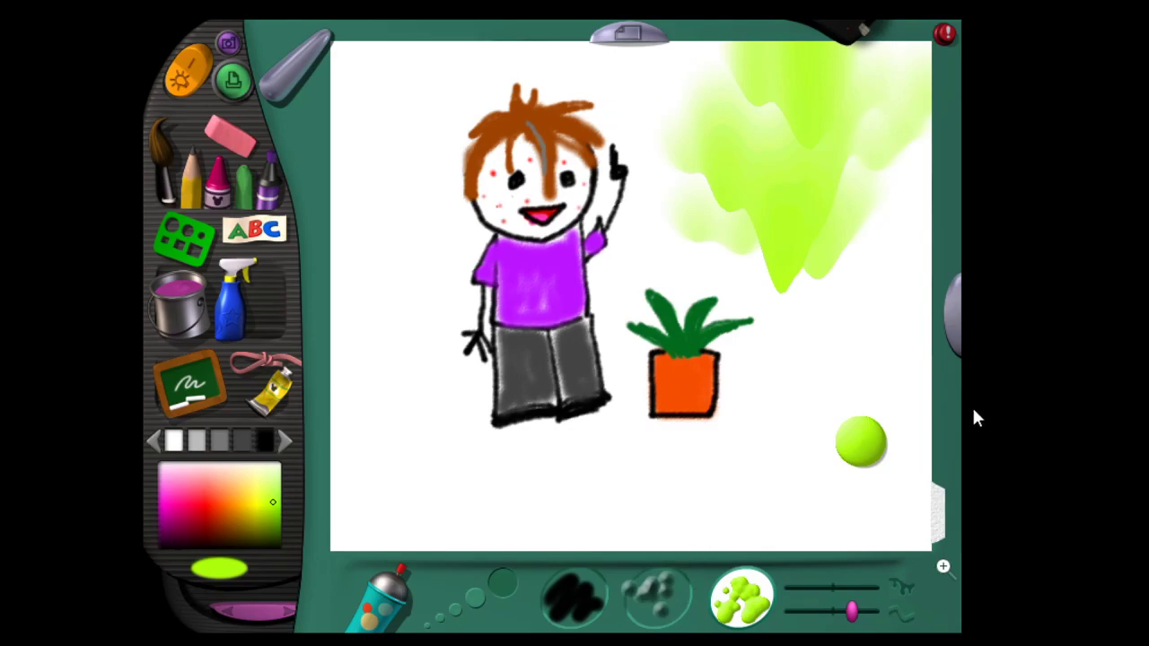
mouse_move(852, 611)
left_mouse_down()
mouse_move(881, 611)
mouse_move(786, 611)
left_mouse_up()
left_click(769, 502)
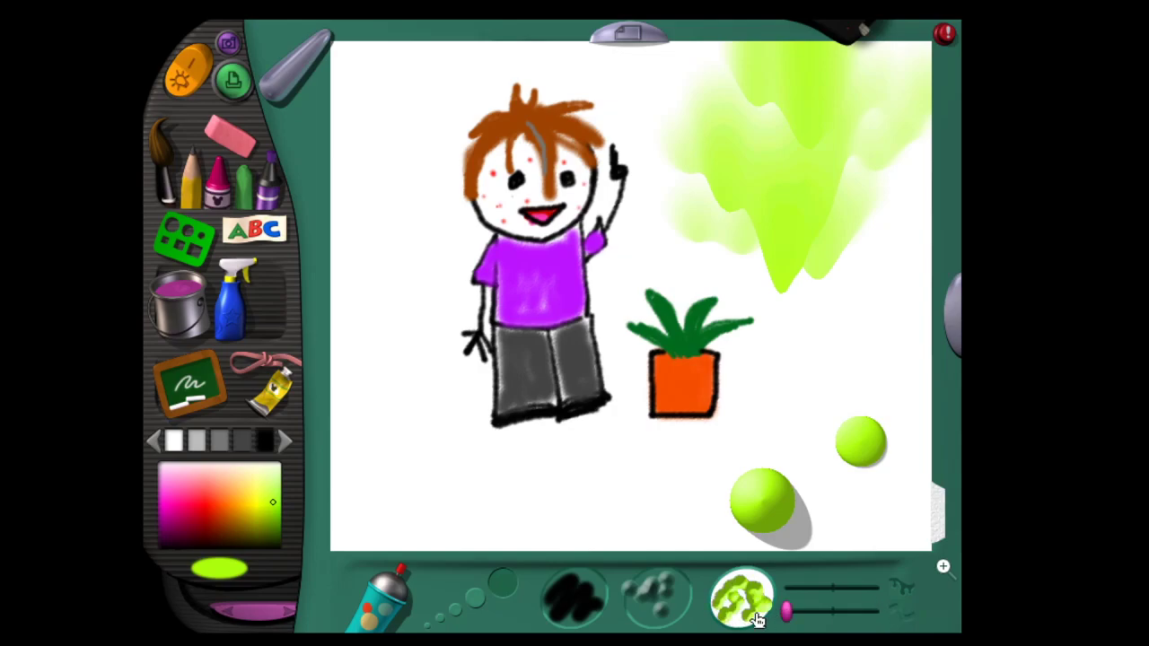
left_click(380, 471)
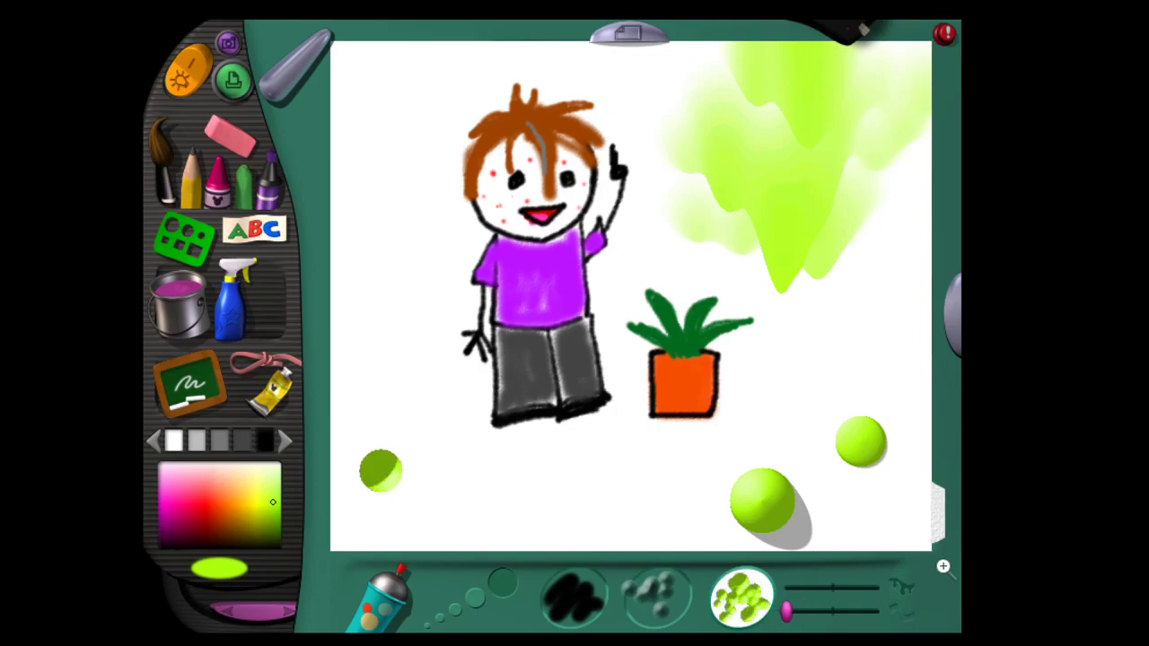
- Spray a soft lime-green patch along the bottom edge of the canvas with the continuous spray style
left_click_drag(786, 611, 928, 620)
left_click(575, 600)
mouse_move(517, 500)
left_mouse_down()
mouse_move(500, 503)
mouse_move(642, 520)
left_mouse_up()
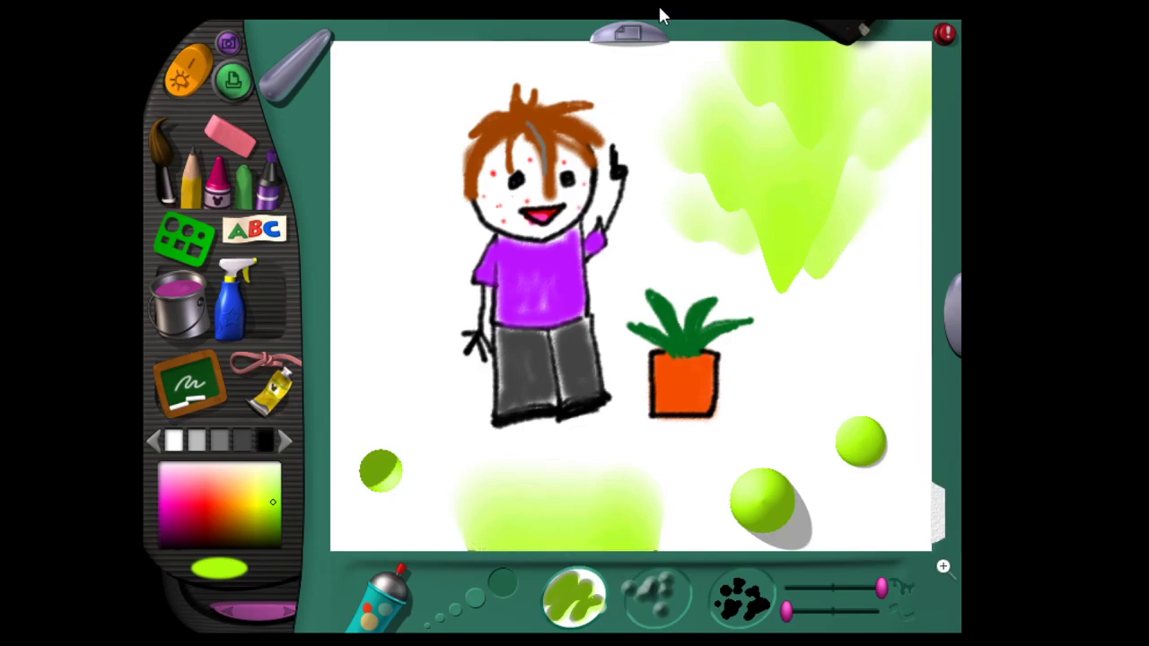
- Replace the drawing with a blank page and quit the program
left_click(633, 38)
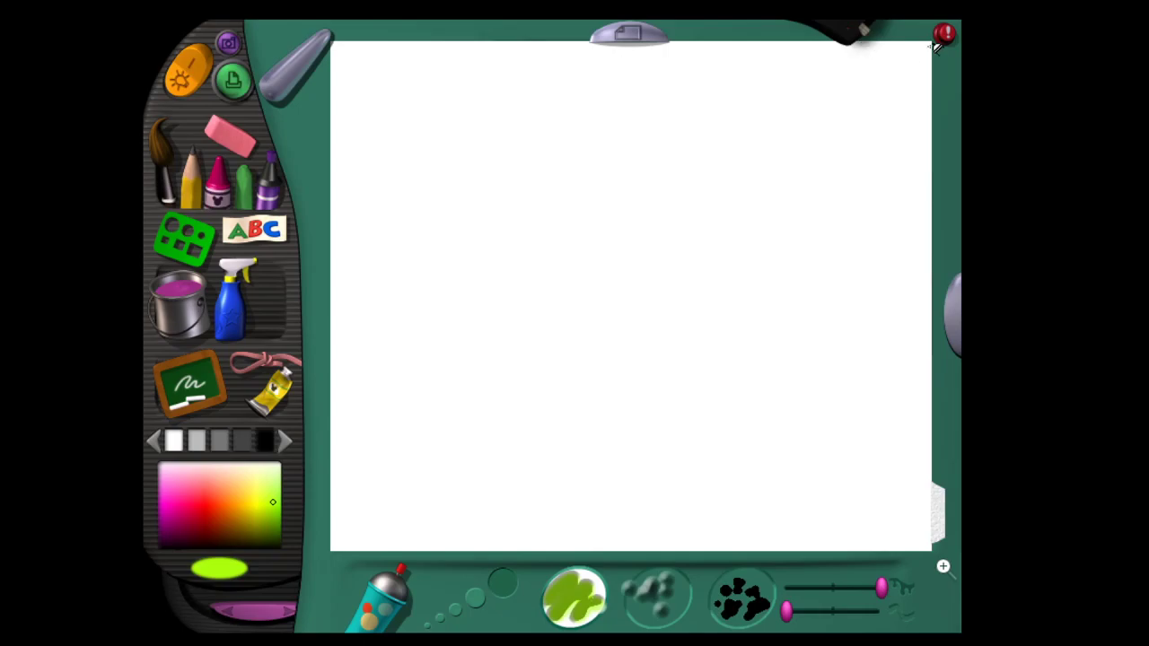
left_click(201, 72)
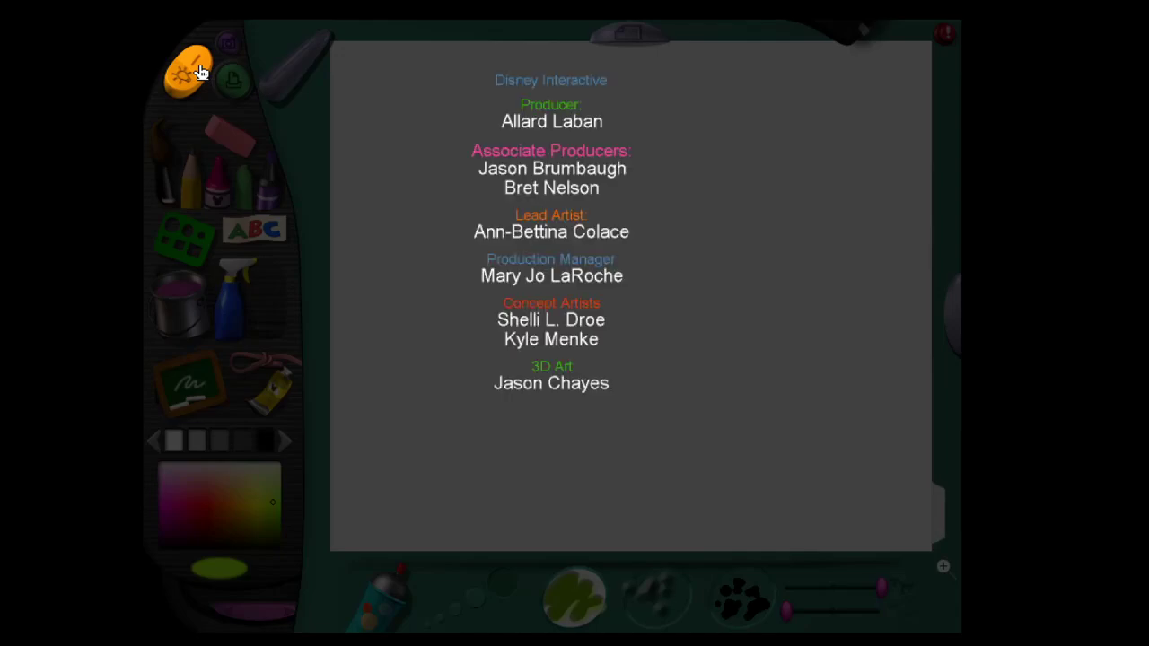